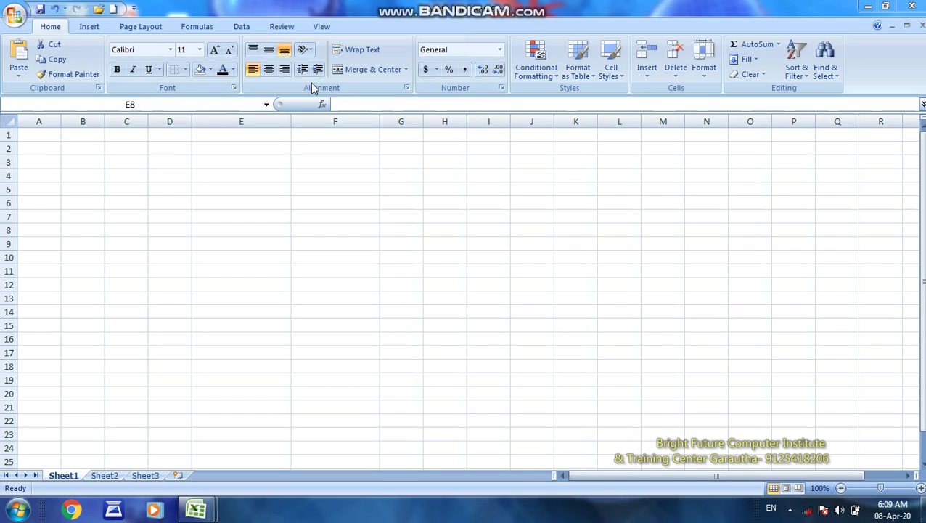
# Paste the student list with SR NO., STUDENT NAME and ID headers into D3:F15.
pyautogui.click(193, 234)
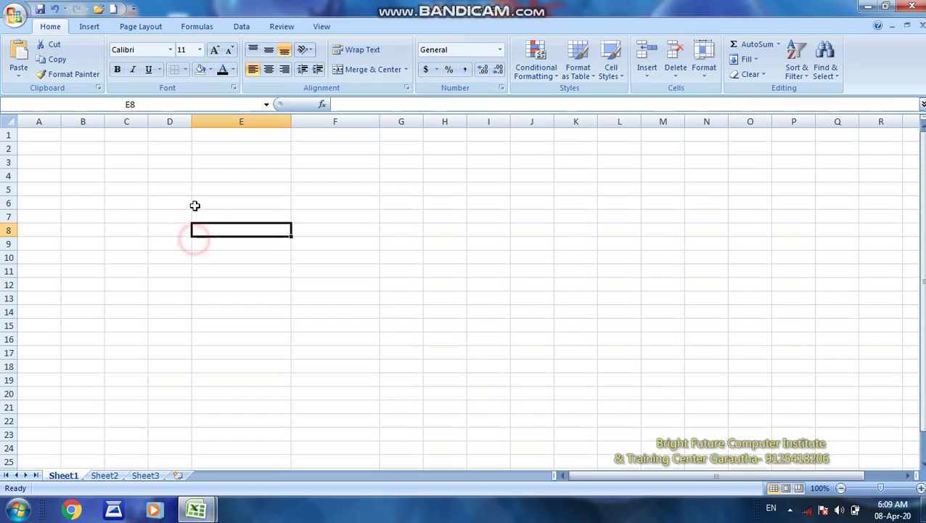
pyautogui.click(193, 189)
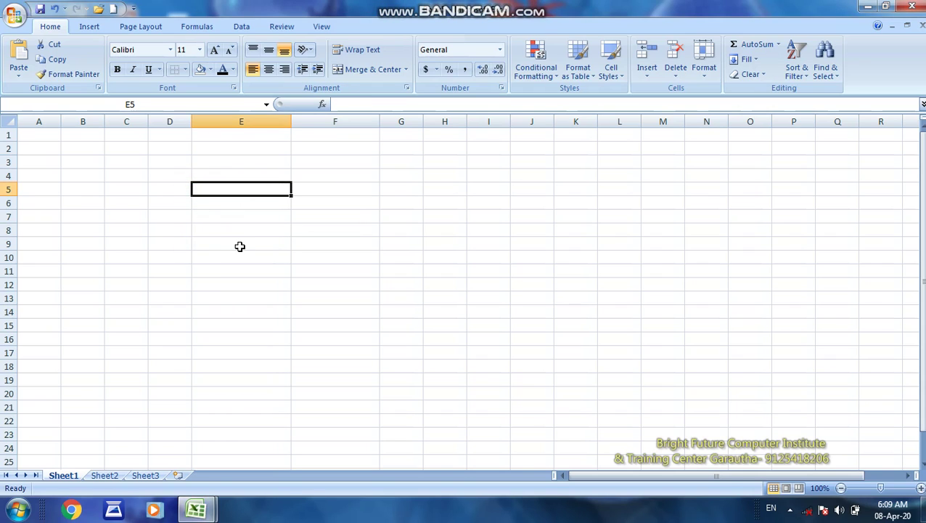
pyautogui.hotkey('ctrl', 'z')
pyautogui.hotkey('ctrl', 'z')
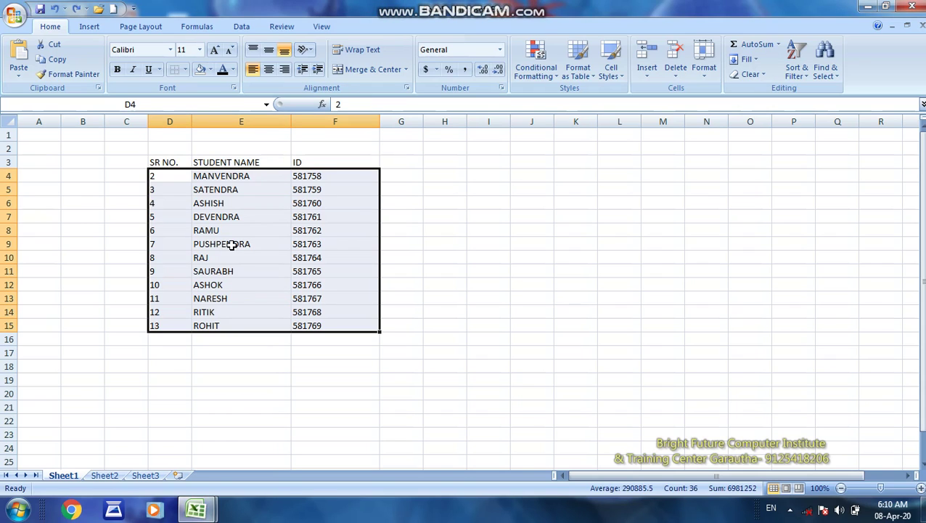
# Widen columns D and E so the SR NO. and STUDENT NAME entries fit.
pyautogui.click(238, 355)
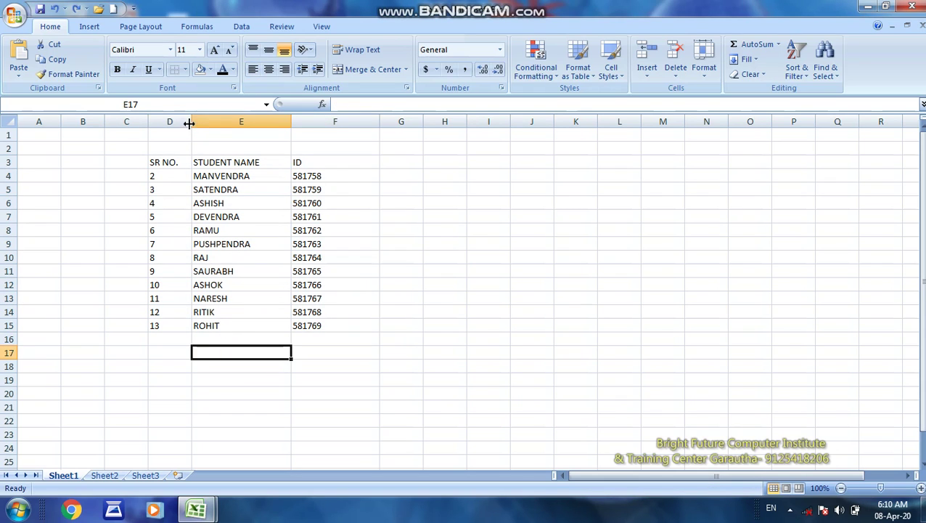
pyautogui.moveTo(189, 123); pyautogui.dragTo(211, 123)
pyautogui.moveTo(312, 123); pyautogui.dragTo(325, 123)
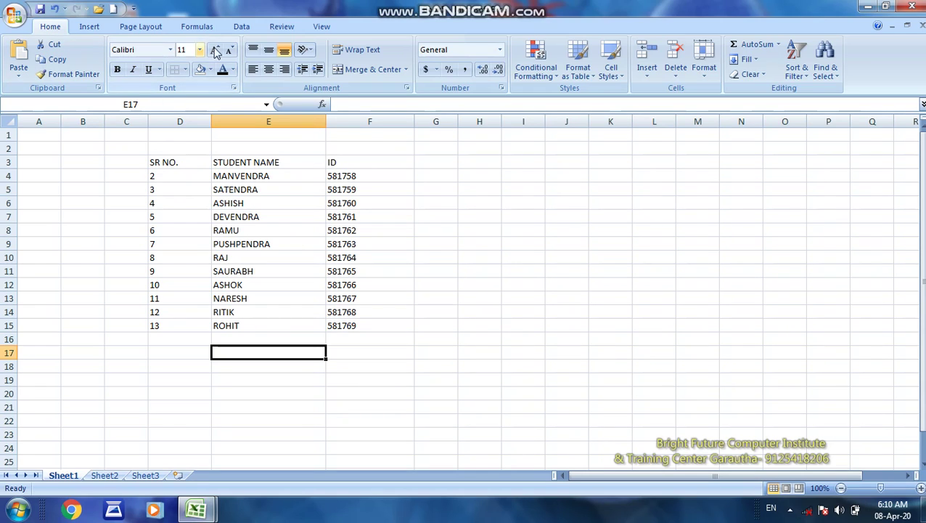
pyautogui.moveTo(156, 162)
pyautogui.mouseDown()
pyautogui.moveTo(182, 175)
pyautogui.moveTo(333, 163)
pyautogui.mouseUp()
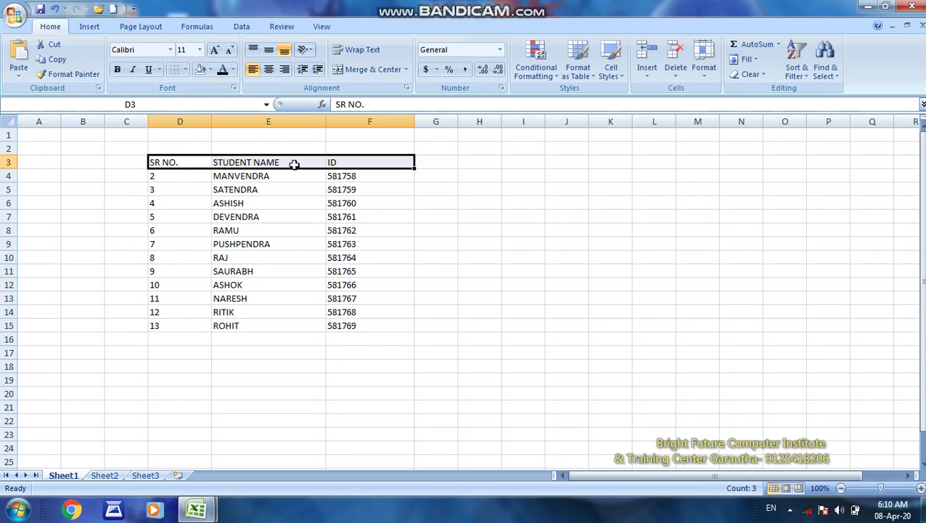
# Set the D3:F3 headers to Arial Black at font size 12.
pyautogui.click(171, 49)
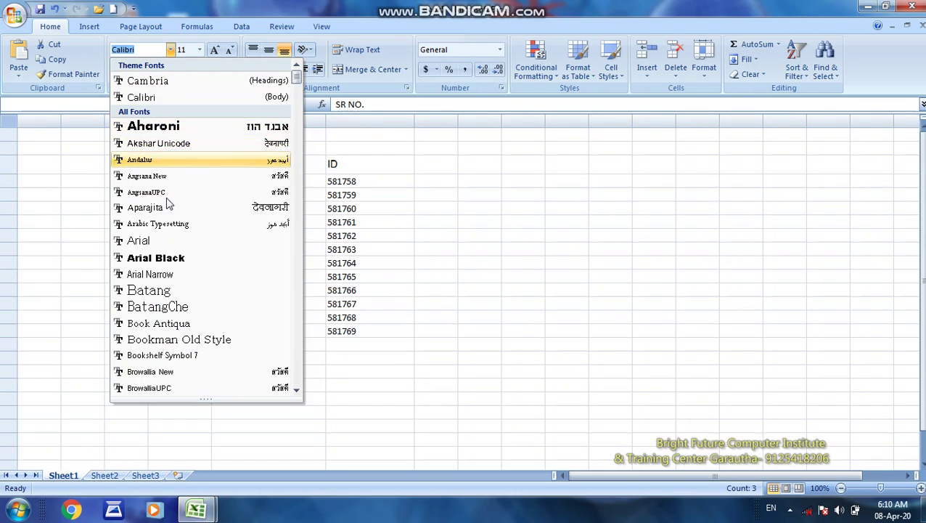
pyautogui.click(167, 258)
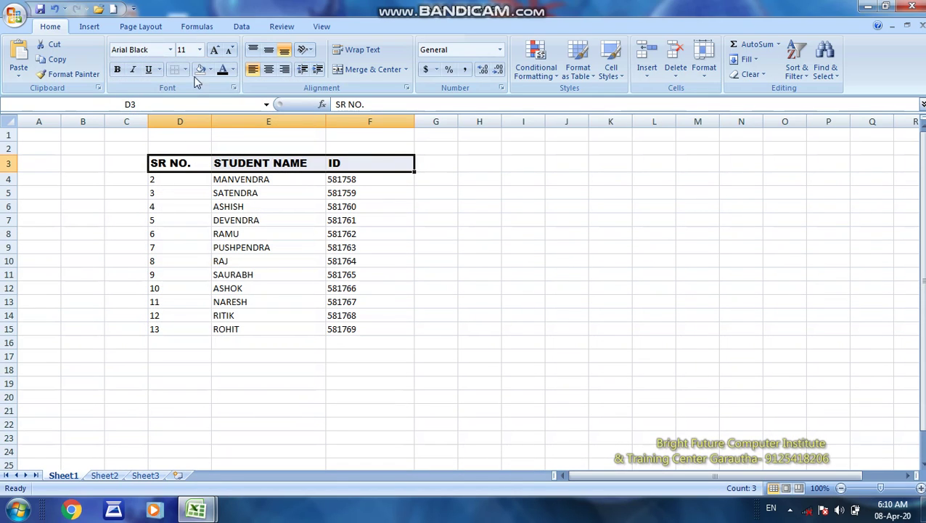
pyautogui.click(200, 49)
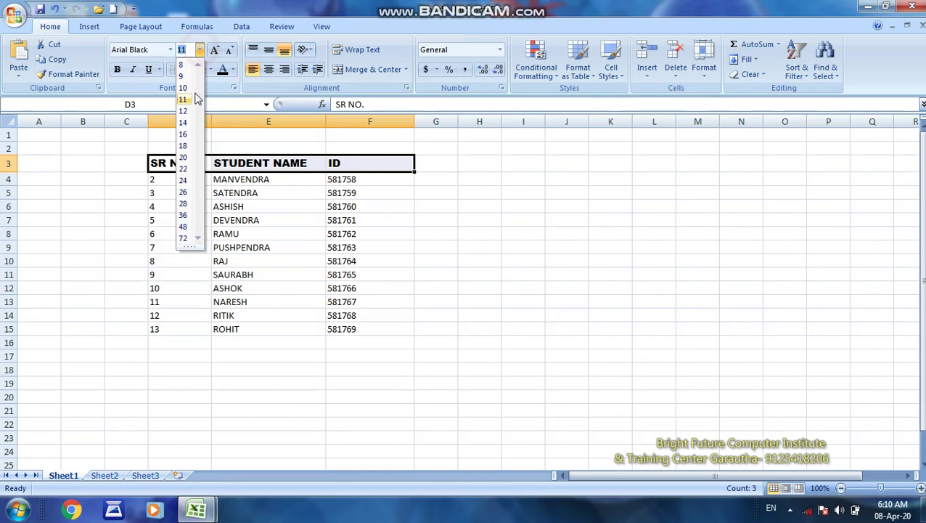
pyautogui.click(185, 112)
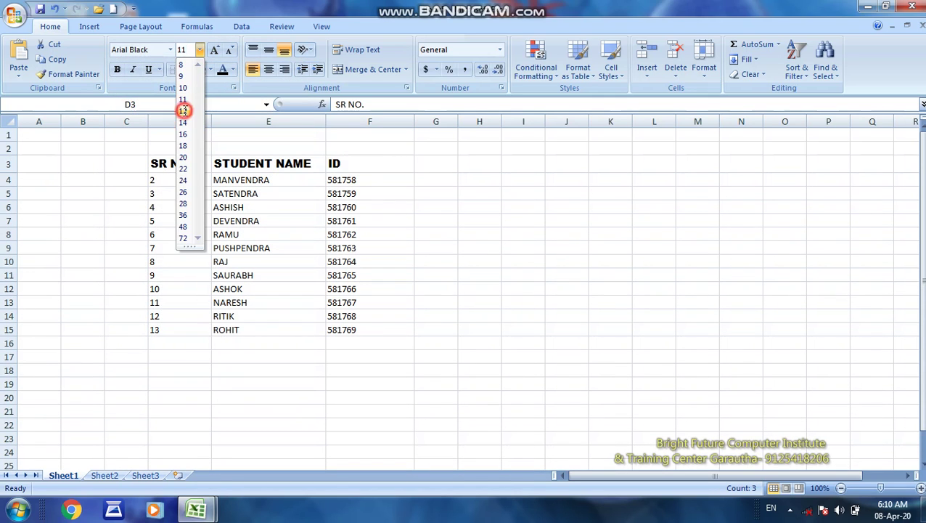
pyautogui.click(214, 51)
pyautogui.click(230, 50)
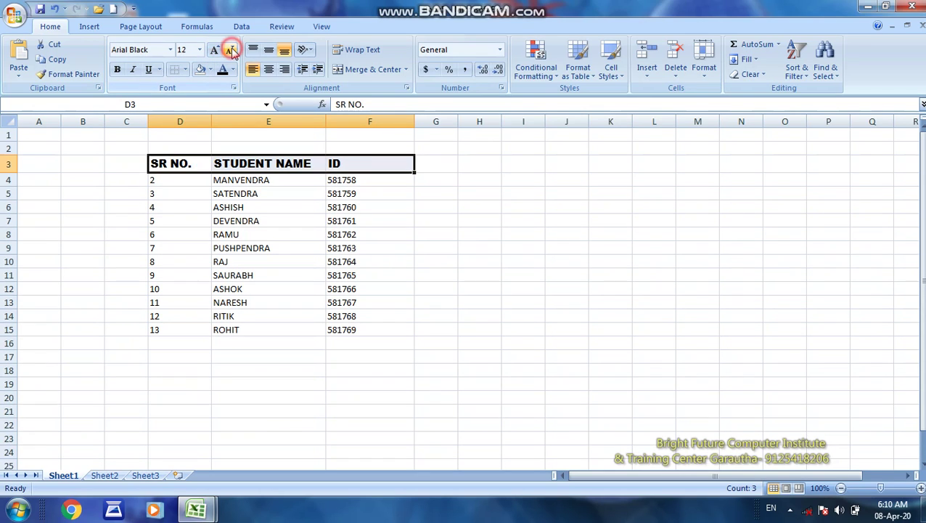
# Try bold, italic and underline on the headers, removing the italic and underline again.
pyautogui.click(119, 71)
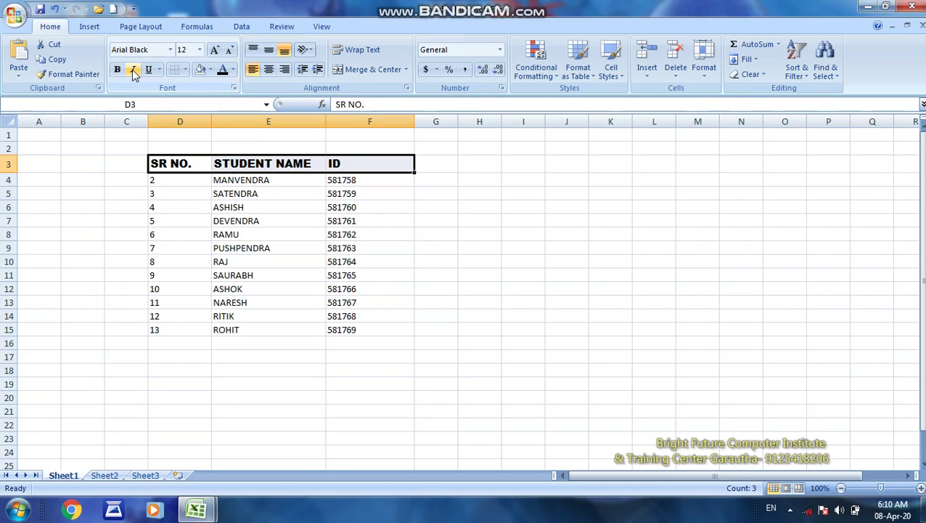
pyautogui.click(133, 70)
pyautogui.click(133, 70)
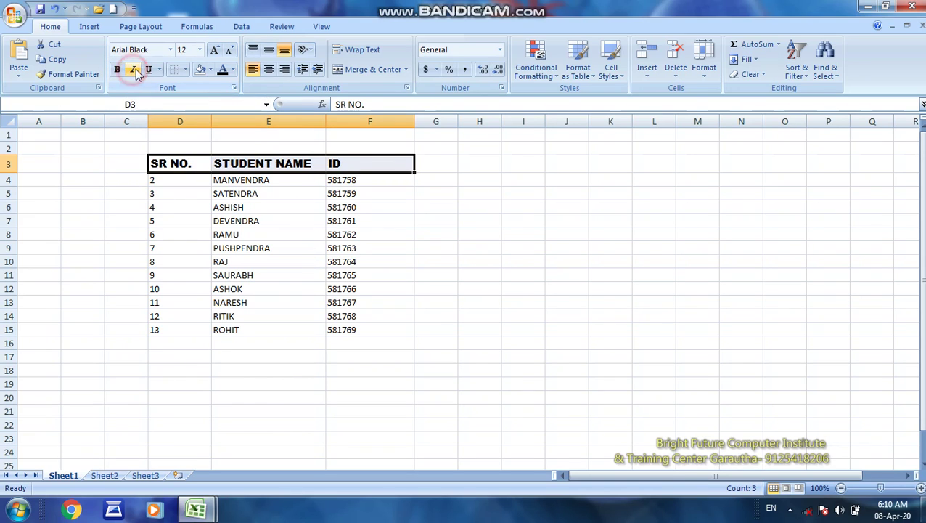
pyautogui.click(159, 70)
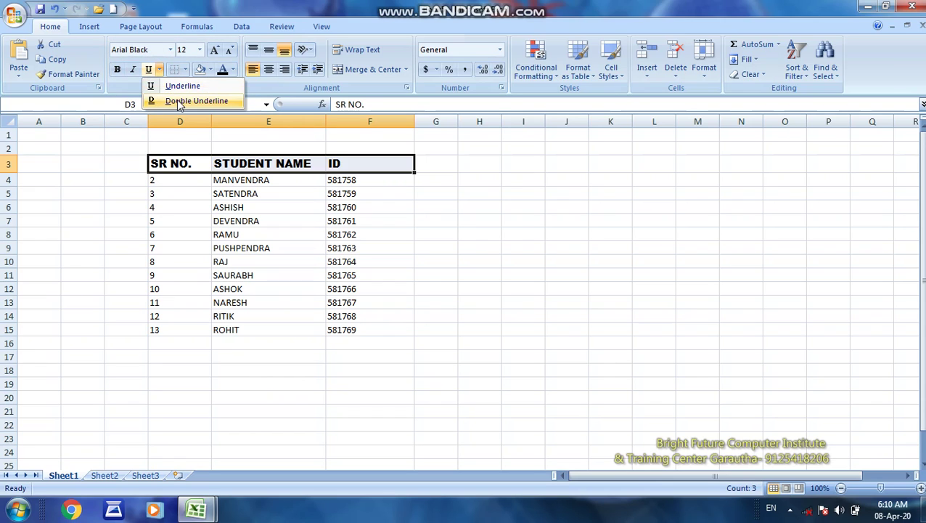
pyautogui.click(181, 86)
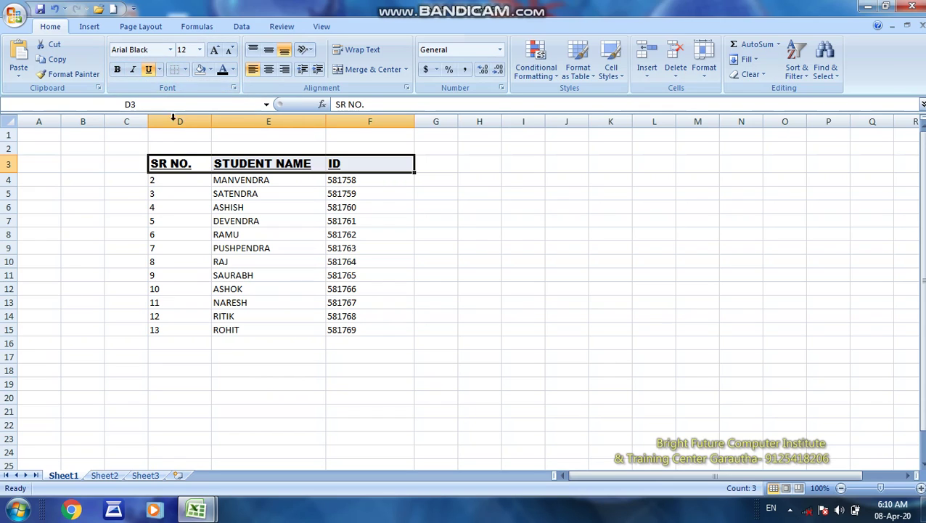
pyautogui.click(158, 70)
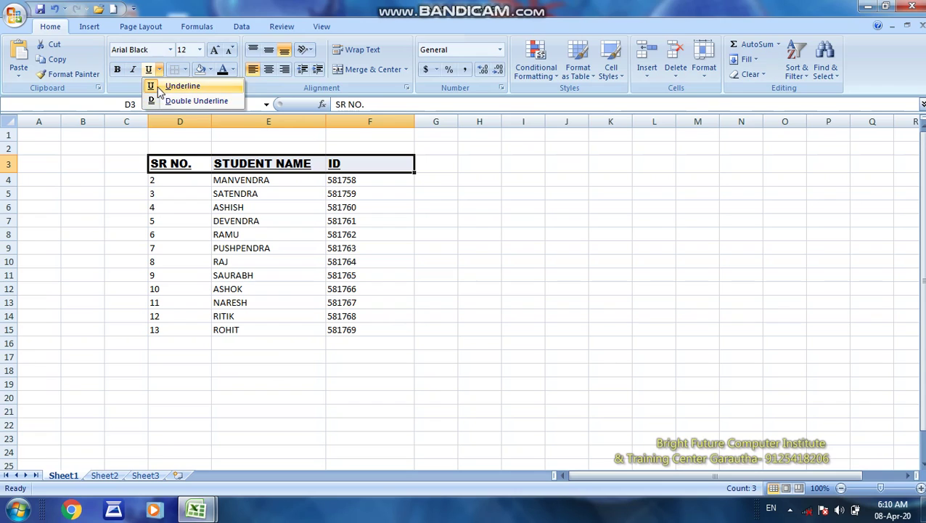
pyautogui.click(153, 87)
# Enter the title 'Bright future' in cell D2.
pyautogui.click(187, 144)
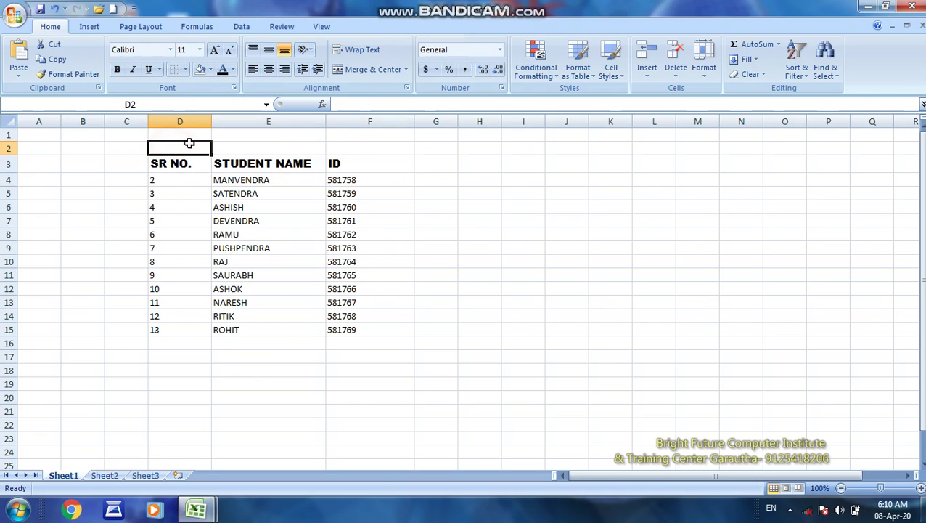
pyautogui.write('Bright future')
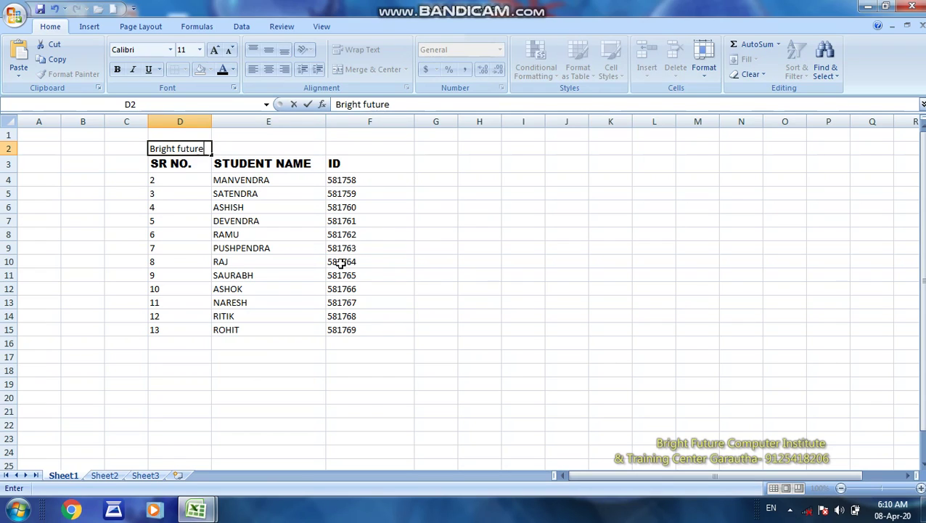
pyautogui.click(192, 248)
pyautogui.moveTo(161, 163); pyautogui.dragTo(338, 163)
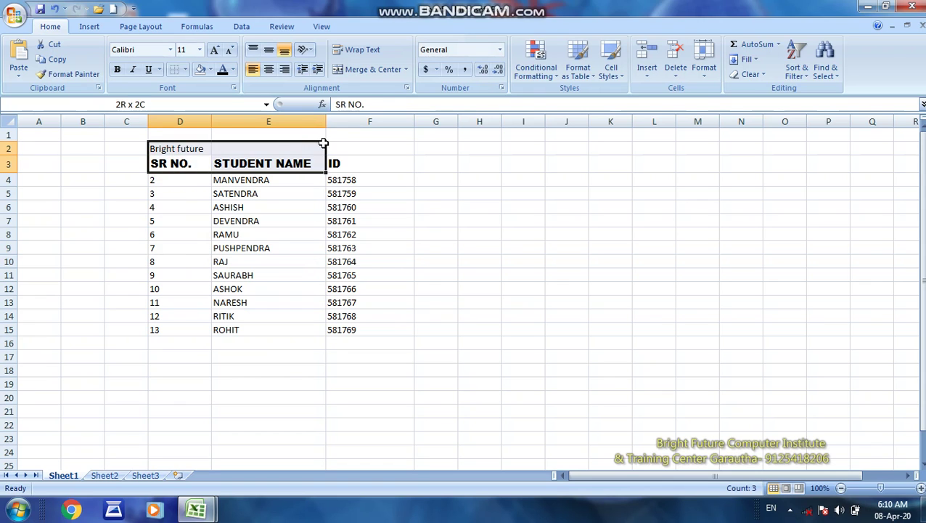
# Make the D3:F3 headers bold Calibri.
pyautogui.click(170, 50)
pyautogui.click(145, 97)
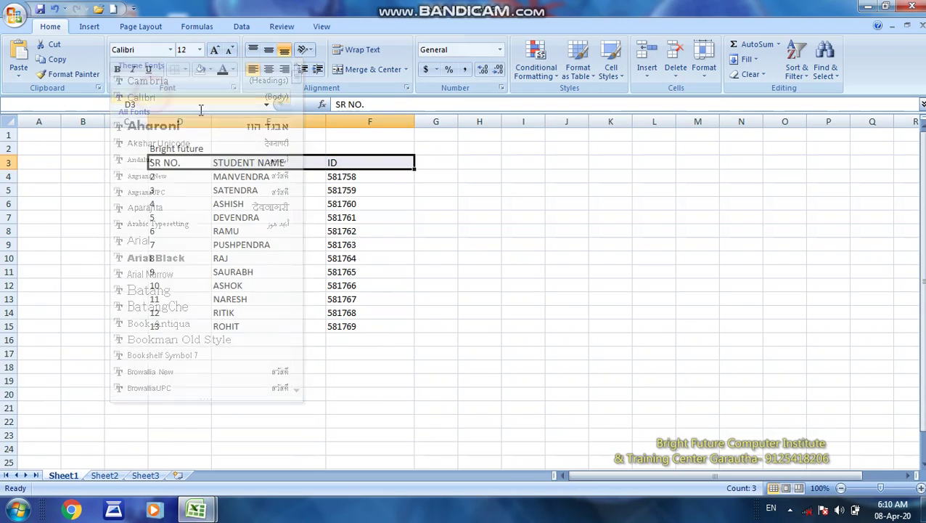
pyautogui.click(117, 70)
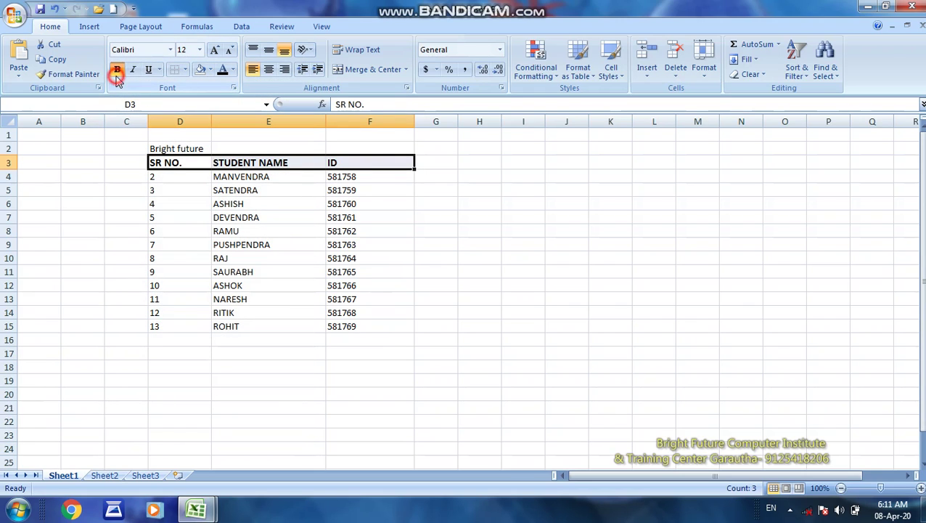
# Format the 'Bright future' title in D2 as underlined Aharoni at size 14.
pyautogui.click(168, 149)
pyautogui.click(170, 50)
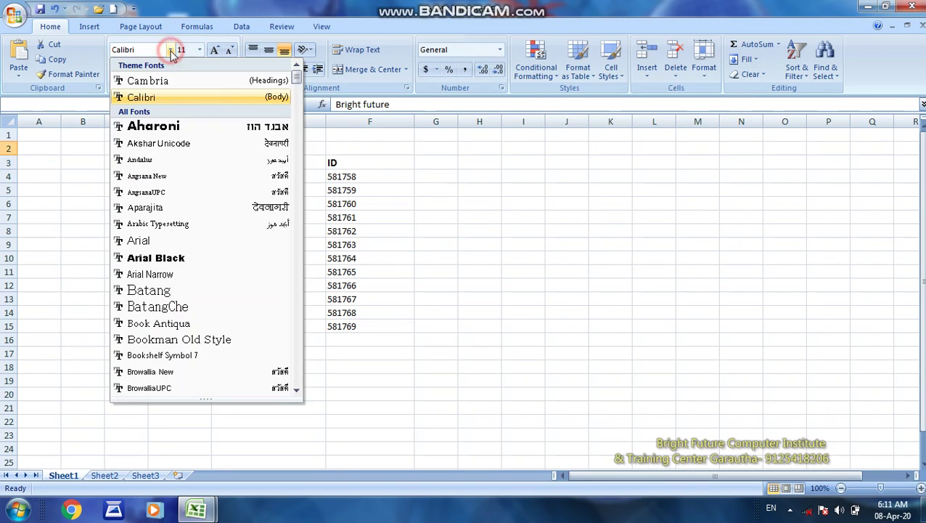
pyautogui.click(161, 129)
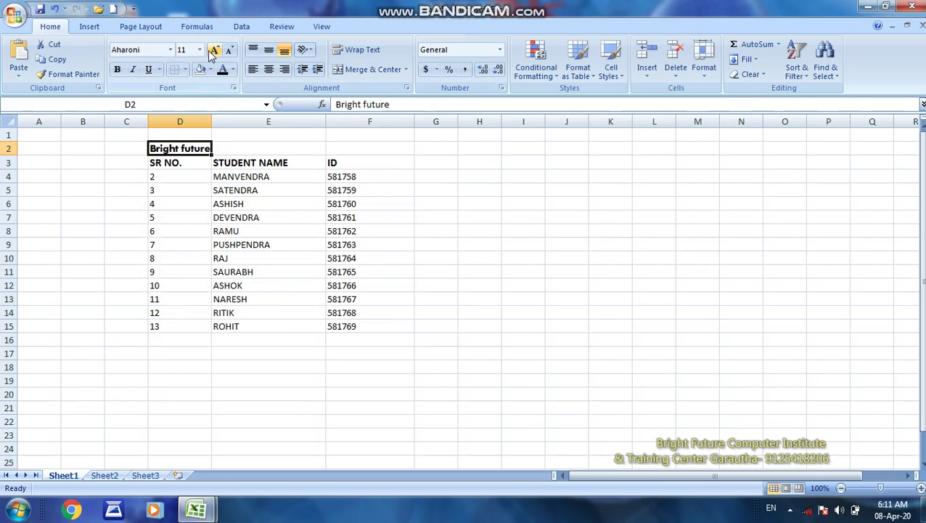
pyautogui.click(215, 51)
pyautogui.click(215, 50)
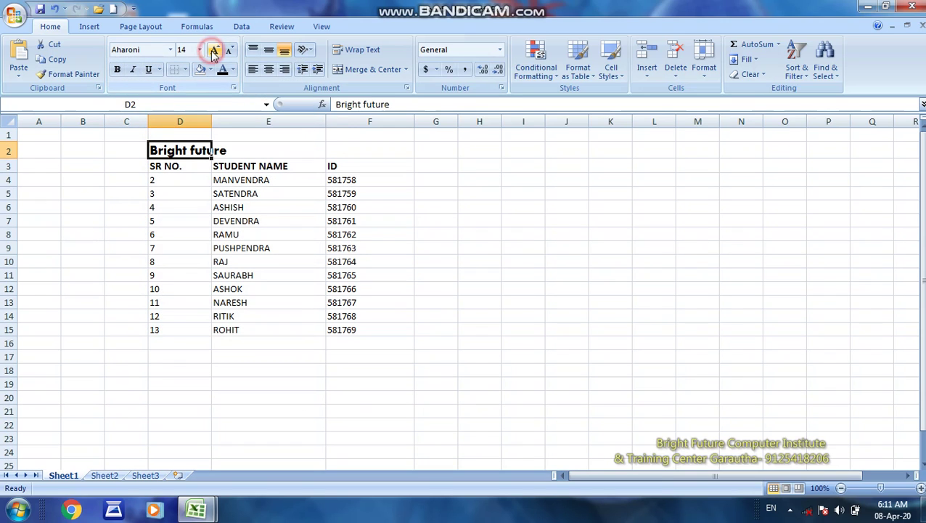
pyautogui.click(148, 70)
pyautogui.click(196, 205)
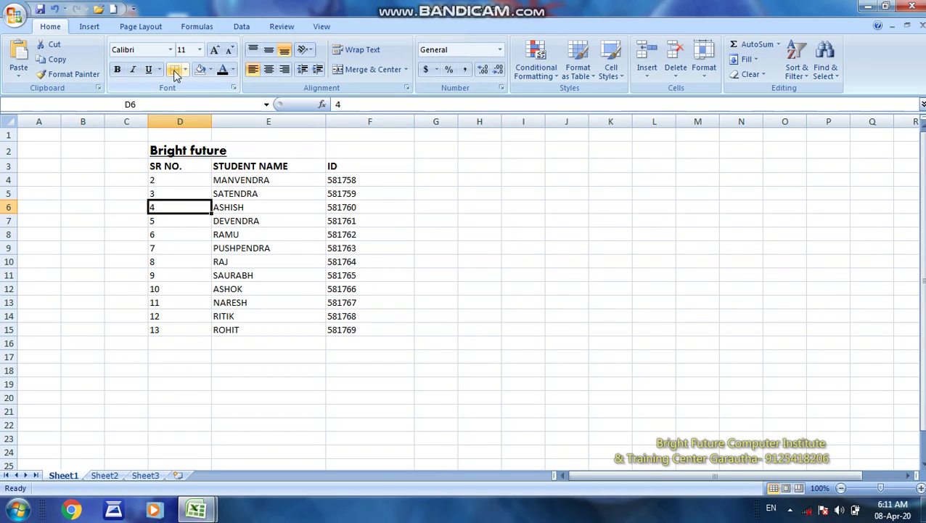
pyautogui.click(20, 27)
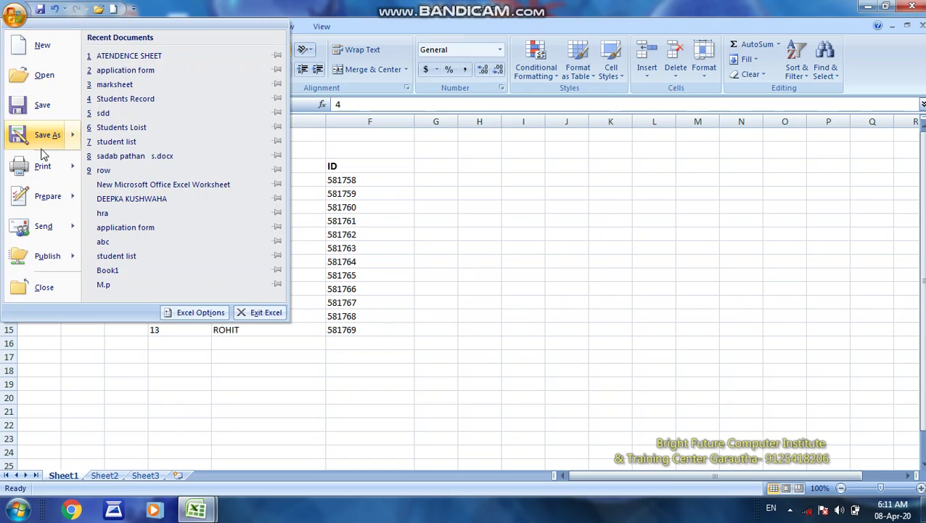
pyautogui.moveTo(43, 166)
pyautogui.click(140, 146)
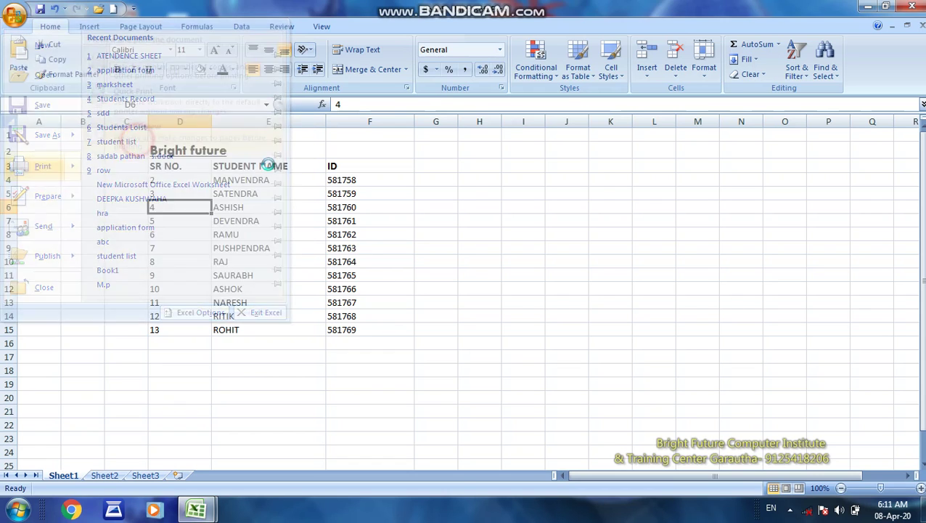
pyautogui.click(441, 153)
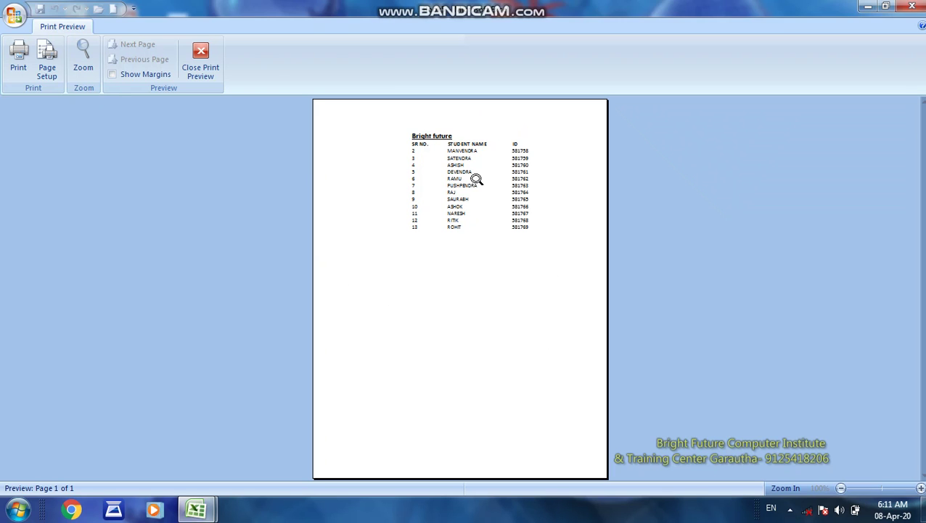
pyautogui.click(202, 69)
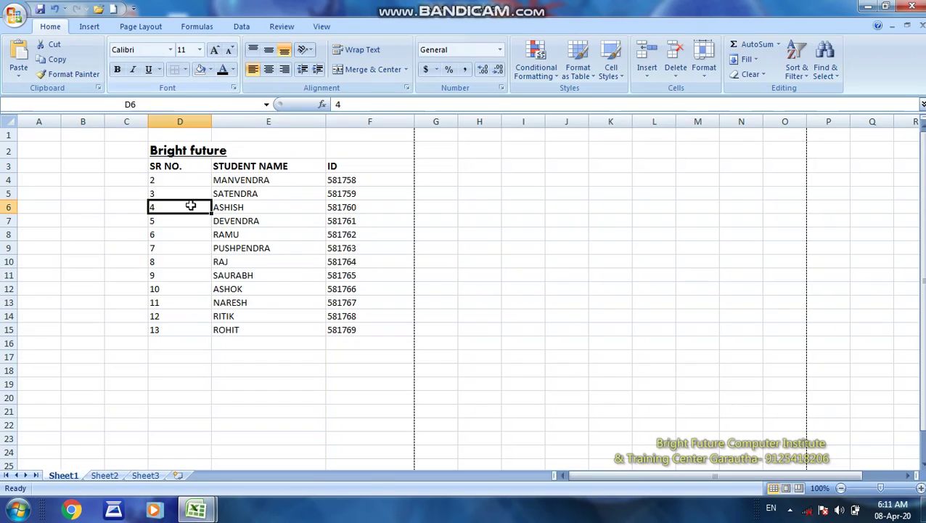
# Apply a bottom border to the student table D3:F15.
pyautogui.click(99, 168)
pyautogui.moveTo(41, 152); pyautogui.dragTo(127, 399)
pyautogui.moveTo(201, 328)
pyautogui.mouseDown()
pyautogui.moveTo(275, 347)
pyautogui.moveTo(326, 393)
pyautogui.mouseUp()
pyautogui.click(216, 402)
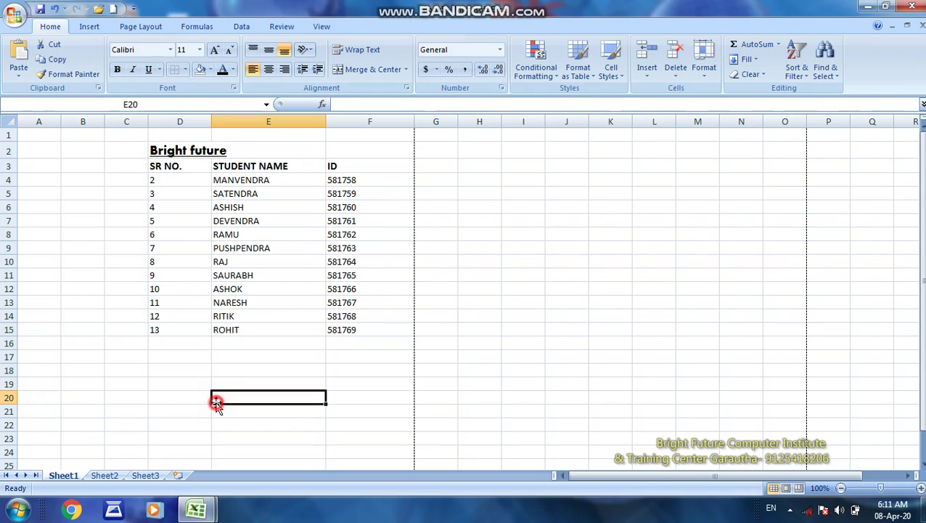
pyautogui.moveTo(162, 169); pyautogui.dragTo(344, 332)
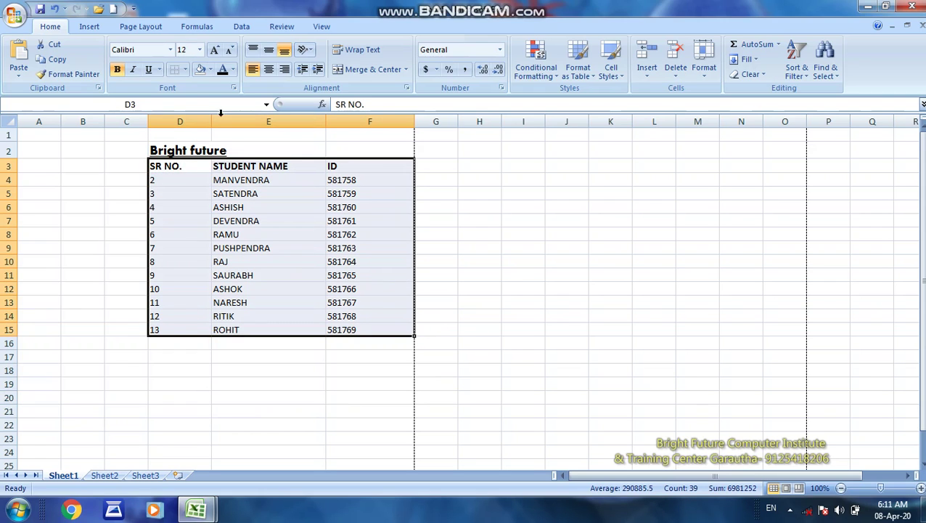
pyautogui.click(186, 69)
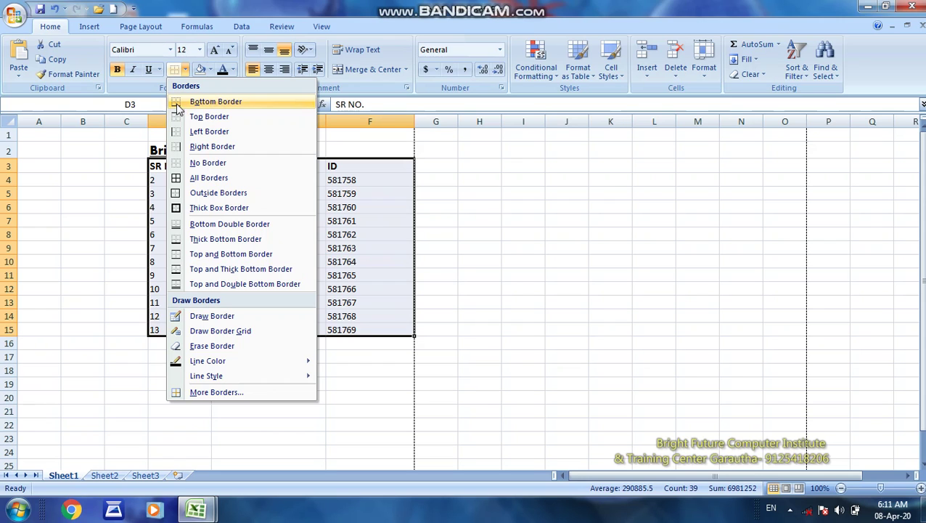
pyautogui.click(178, 105)
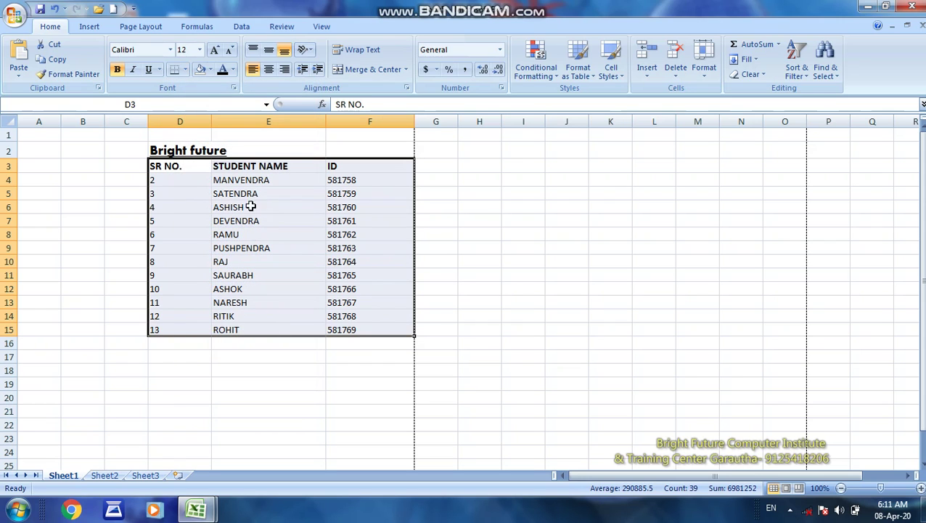
# Check the bottom border in Print Preview.
pyautogui.click(14, 15)
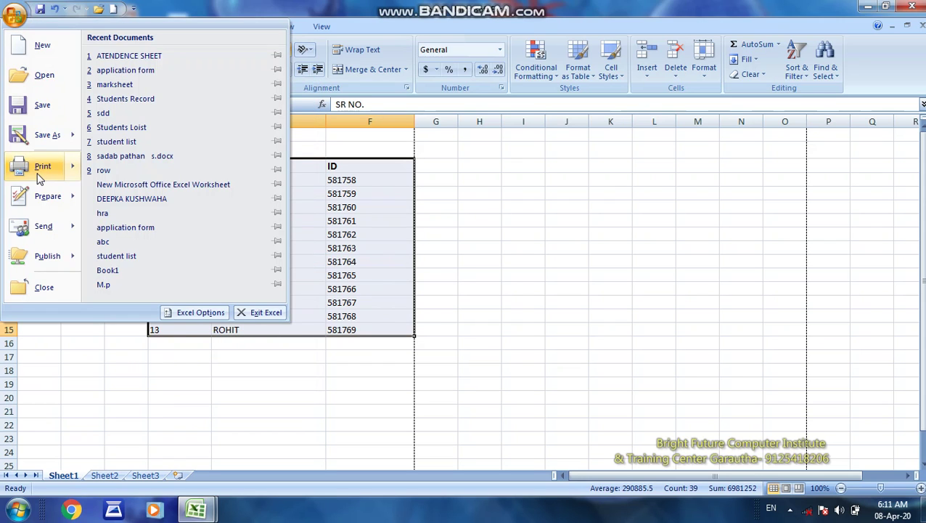
pyautogui.moveTo(43, 166)
pyautogui.click(153, 143)
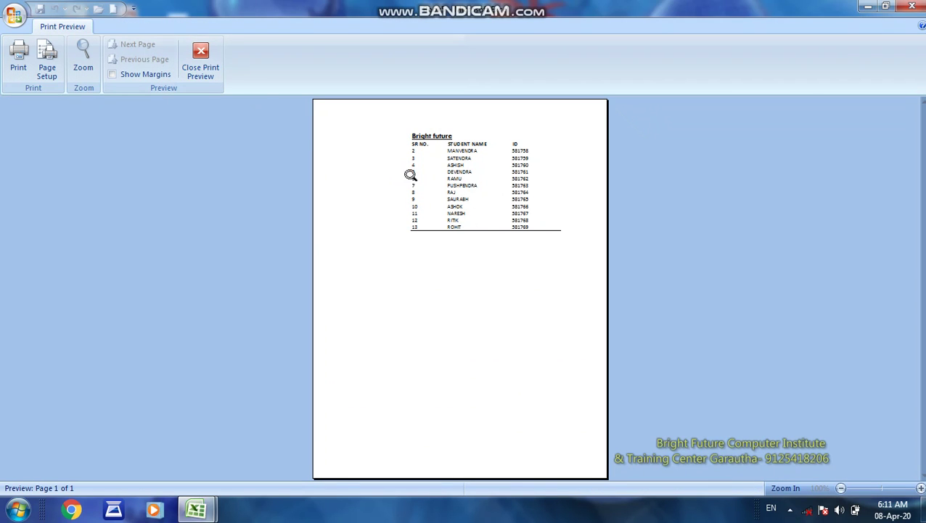
pyautogui.click(198, 64)
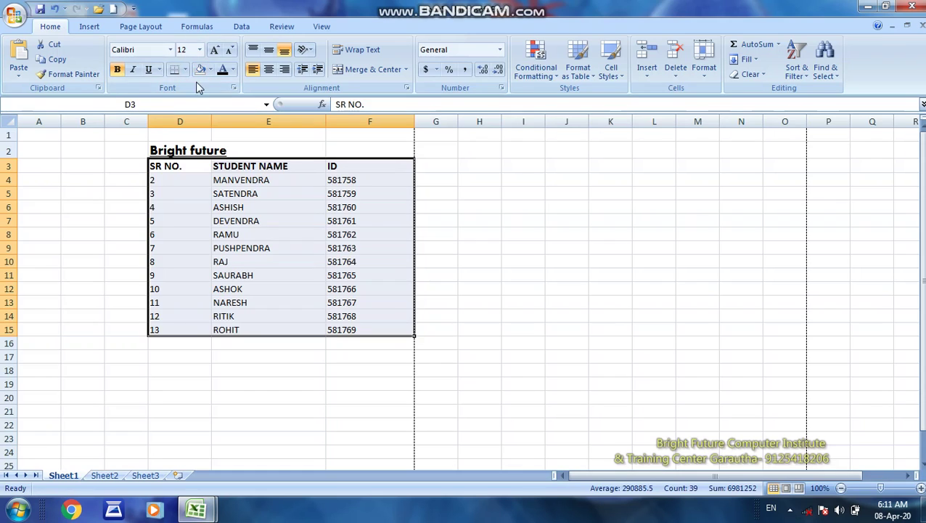
# Try top, left and right borders on the student table.
pyautogui.click(185, 70)
pyautogui.click(192, 117)
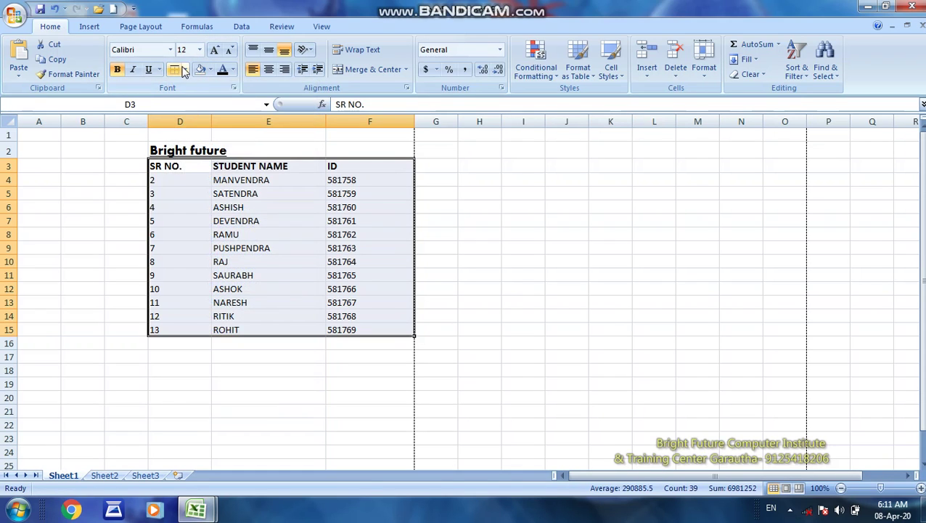
pyautogui.click(186, 70)
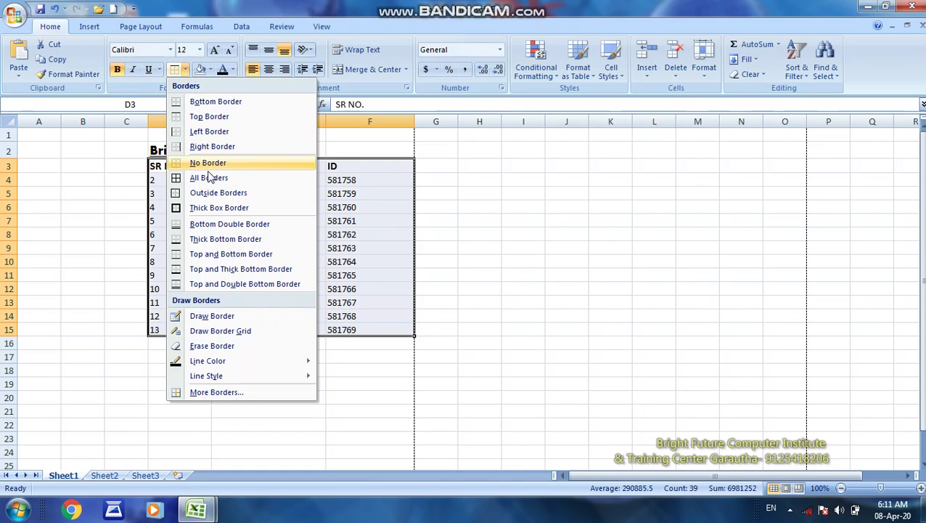
pyautogui.click(181, 132)
pyautogui.click(185, 69)
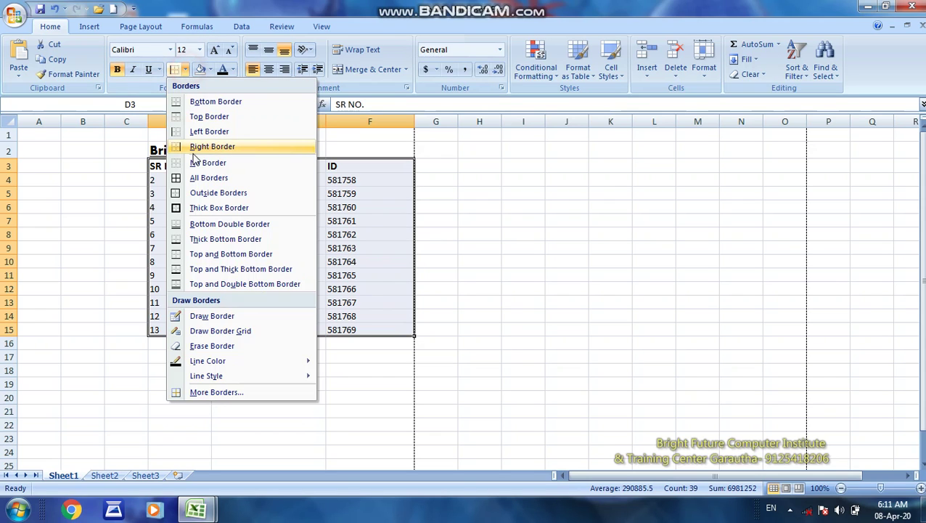
pyautogui.click(193, 146)
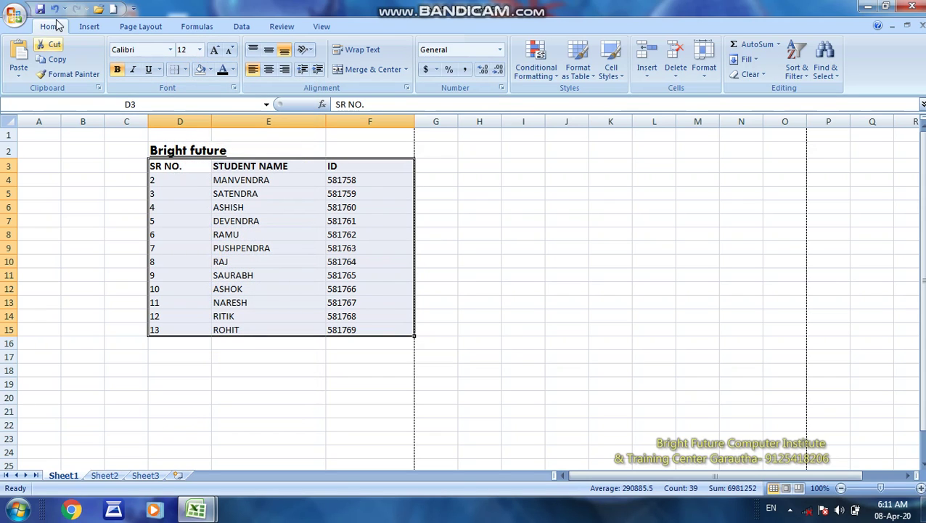
# Pin Print Preview to the Quick Access Toolbar and clear all table borders, checking the preview.
pyautogui.click(133, 9)
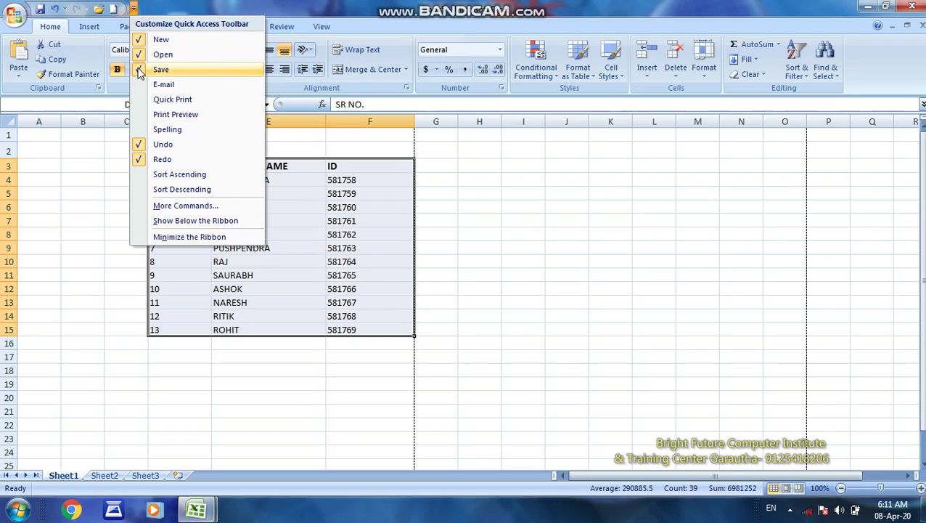
pyautogui.click(175, 115)
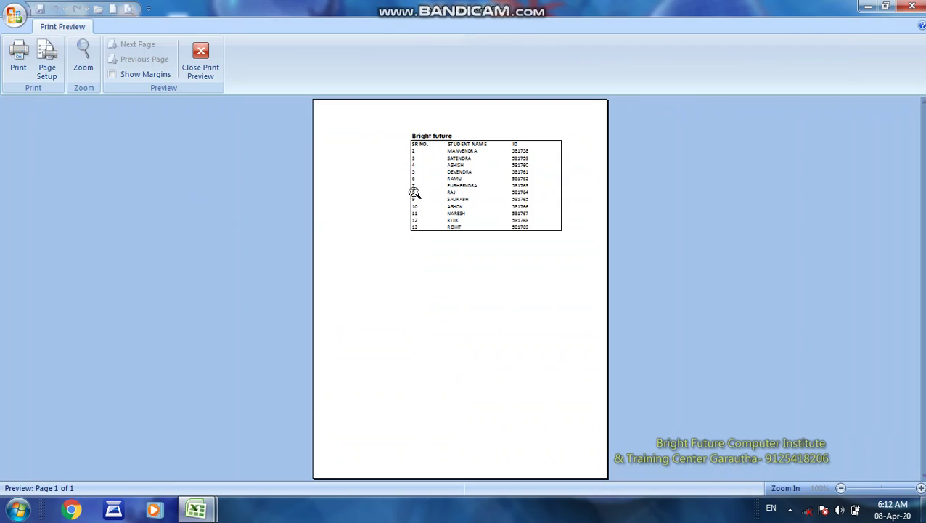
pyautogui.click(200, 60)
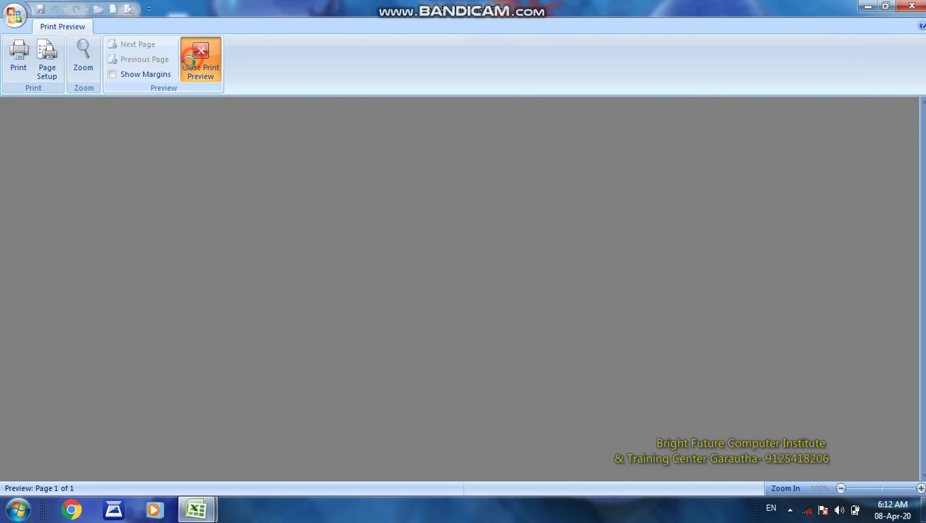
pyautogui.click(186, 69)
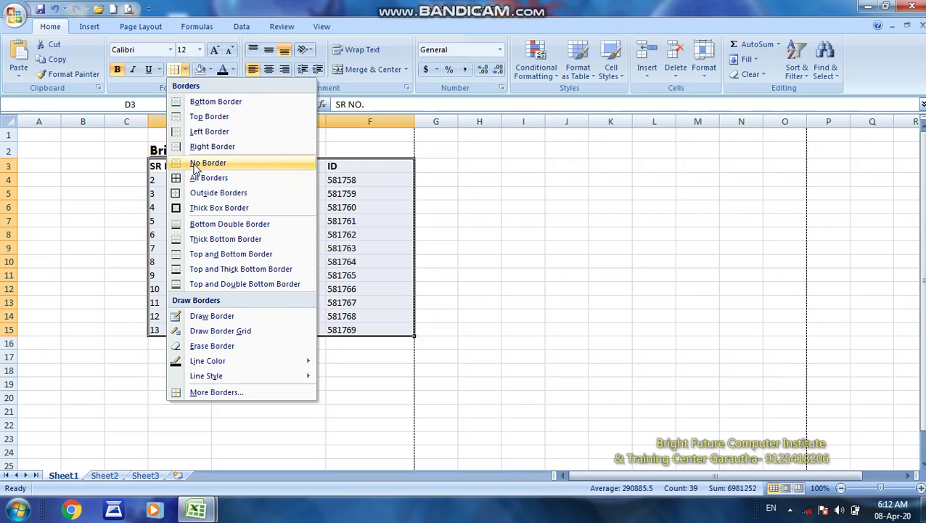
pyautogui.click(209, 165)
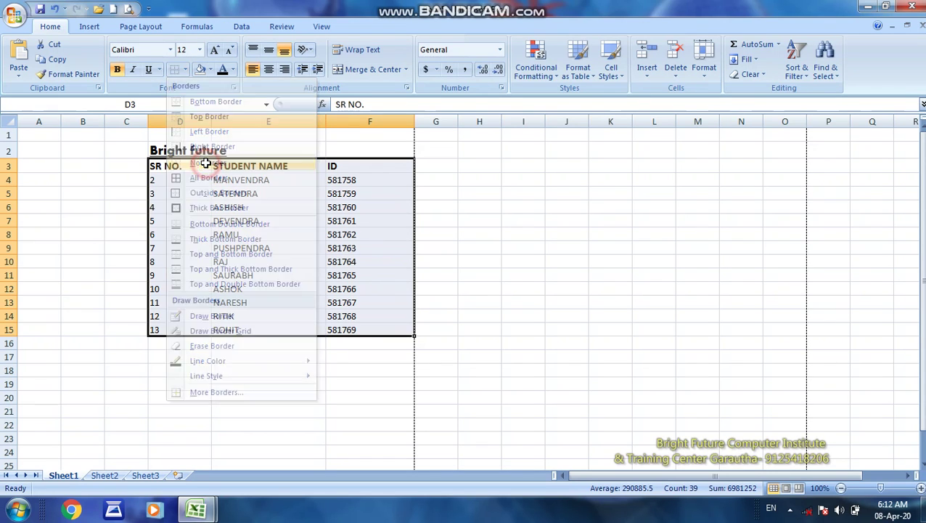
pyautogui.click(131, 11)
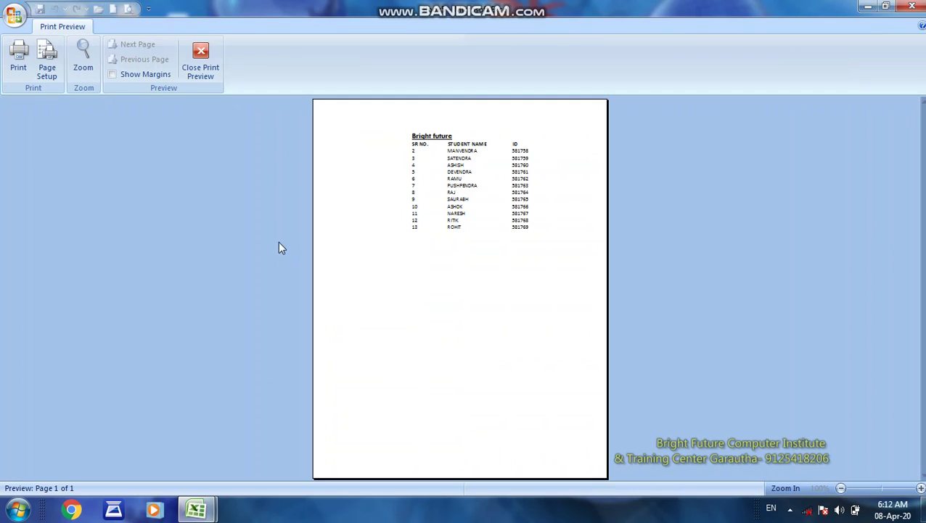
pyautogui.click(187, 62)
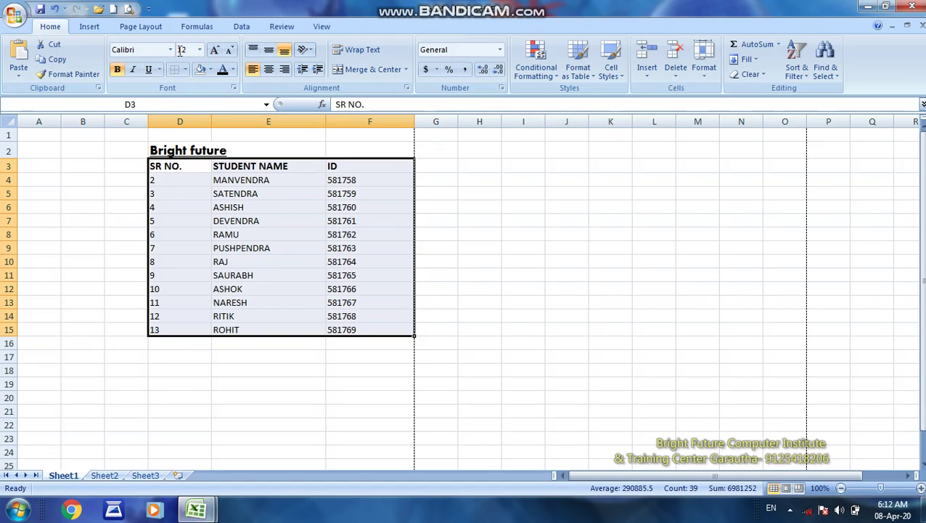
# Apply All Borders to every cell of D3:F15 and confirm it in Print Preview.
pyautogui.click(185, 69)
pyautogui.click(350, 227)
pyautogui.click(185, 69)
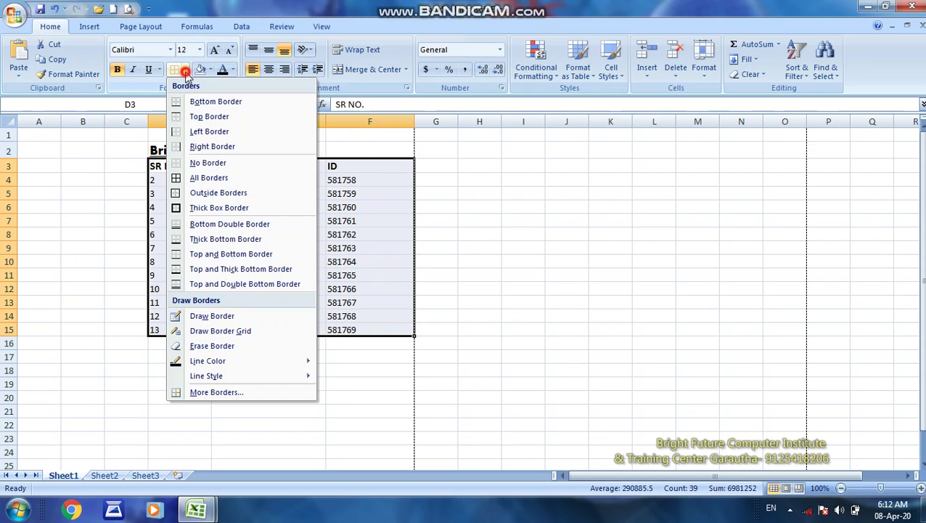
pyautogui.click(207, 180)
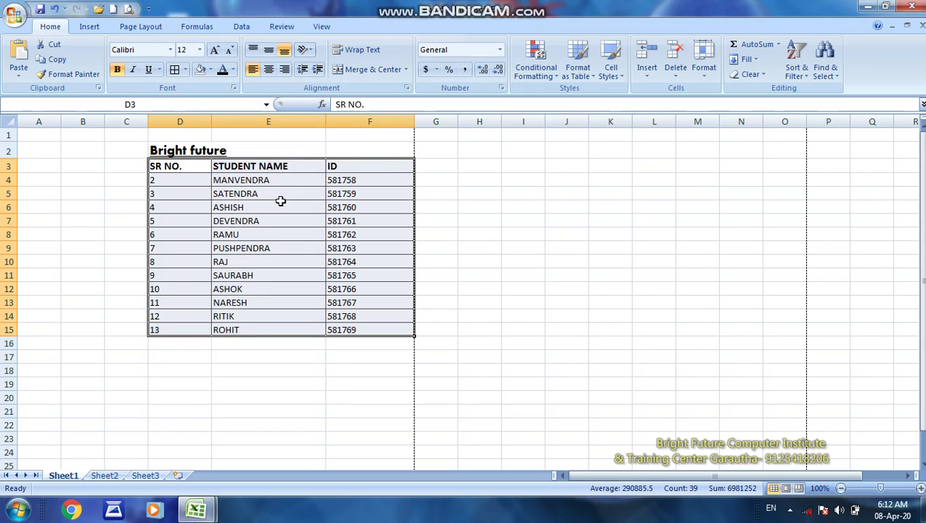
pyautogui.click(129, 9)
pyautogui.click(443, 177)
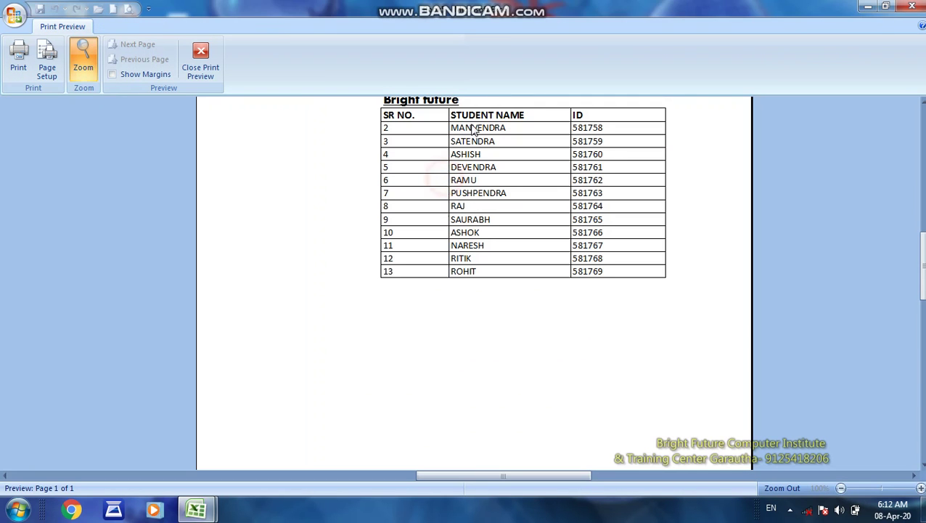
pyautogui.click(201, 64)
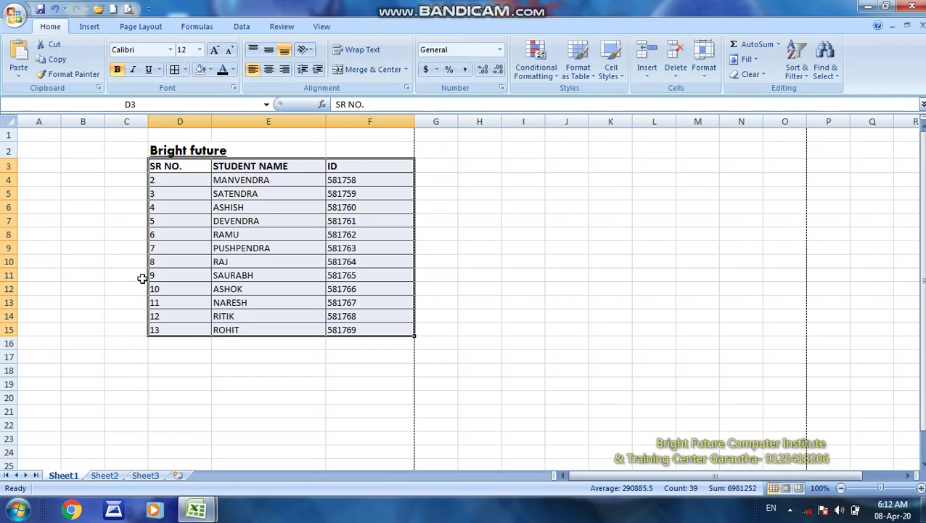
# Give the D3:F3 headers a dark fill colour and yellow text.
pyautogui.click(210, 70)
pyautogui.click(156, 166)
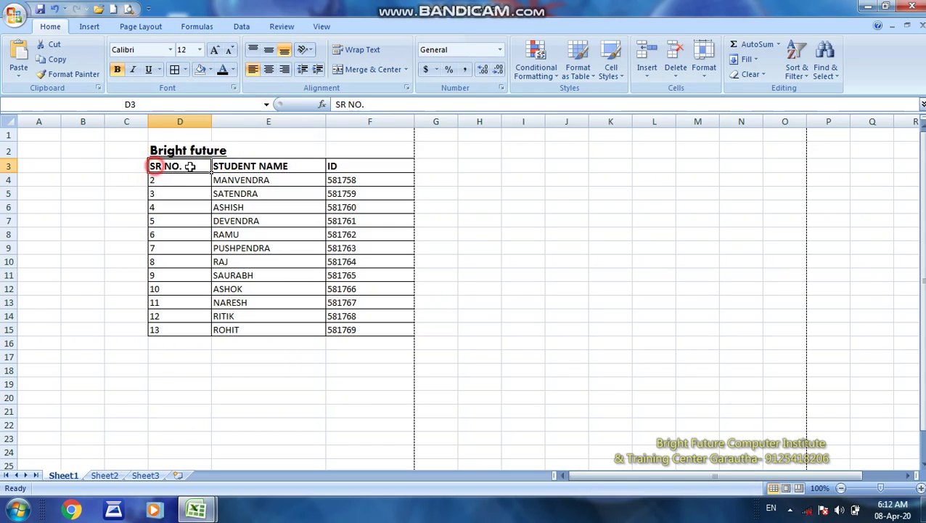
pyautogui.moveTo(156, 166); pyautogui.dragTo(348, 166)
pyautogui.click(211, 70)
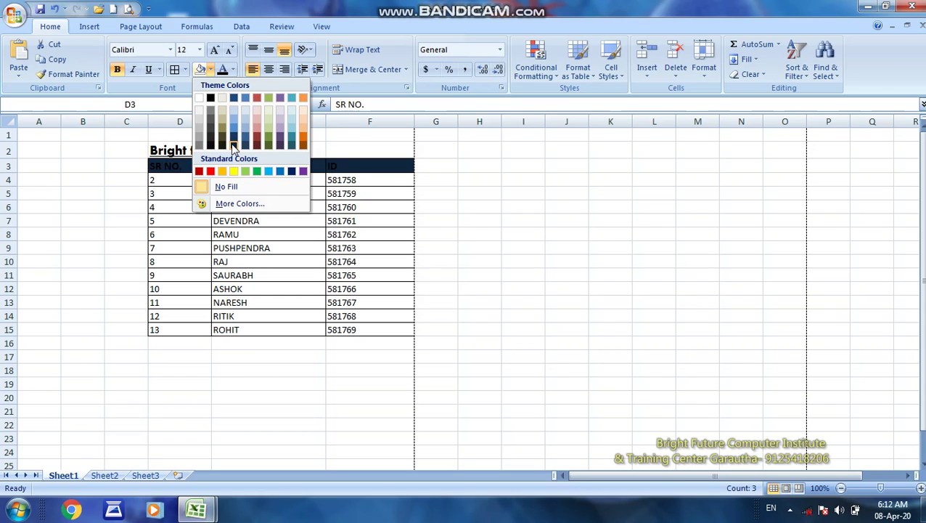
pyautogui.click(232, 143)
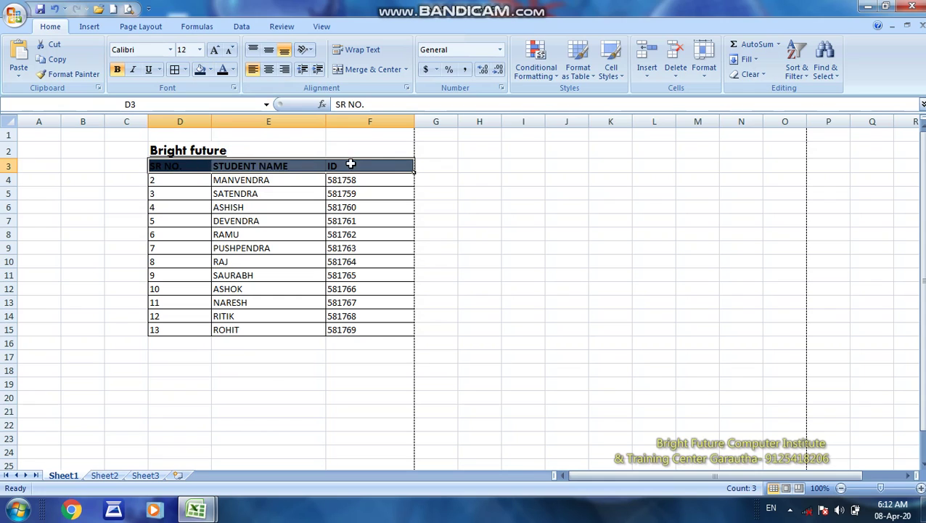
pyautogui.click(231, 71)
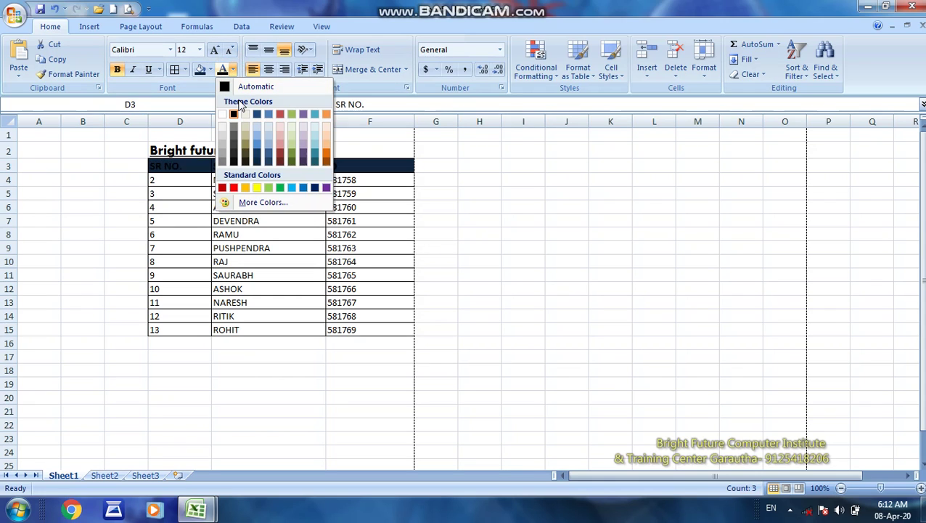
pyautogui.click(256, 188)
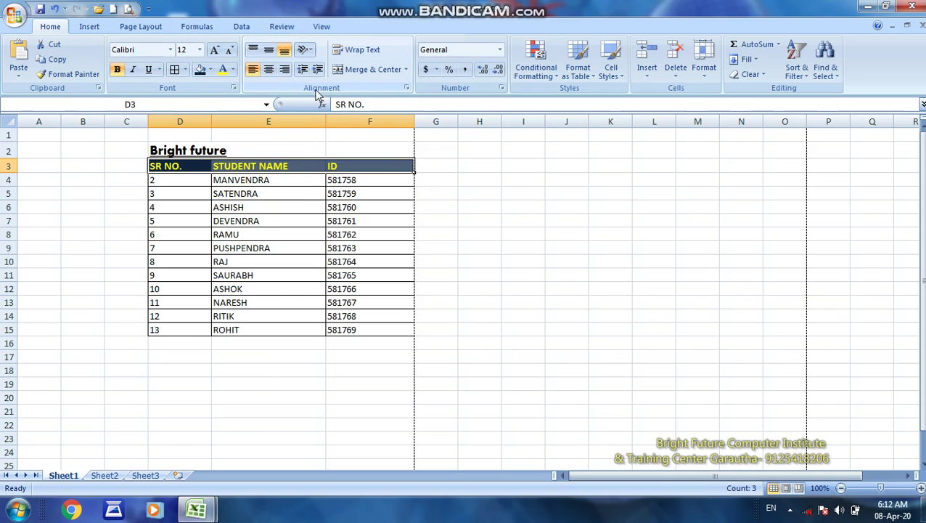
pyautogui.click(194, 154)
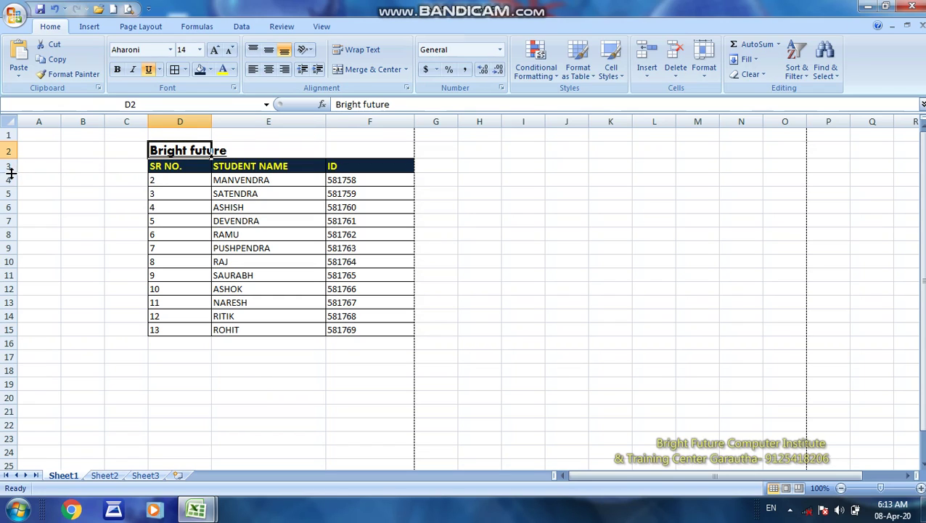
# Make row 3 taller and column D slightly wider.
pyautogui.moveTo(10, 173); pyautogui.dragTo(12, 185)
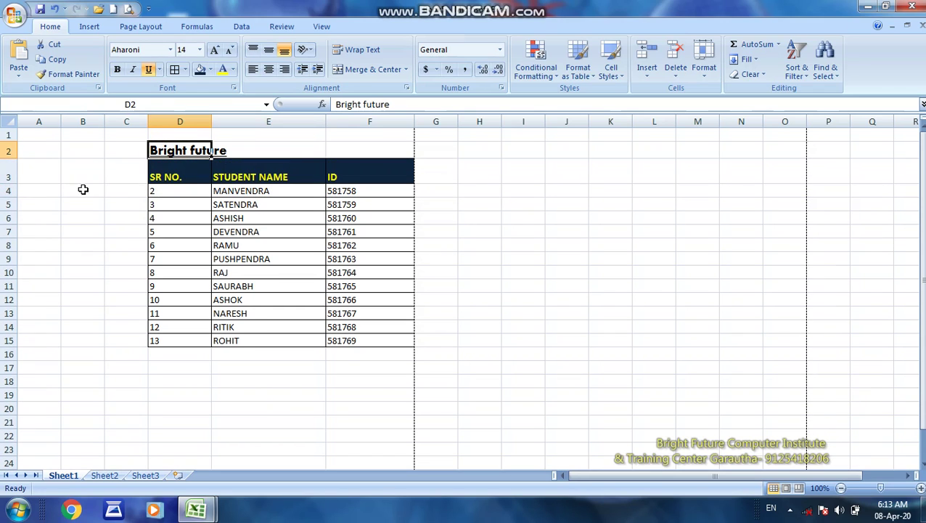
pyautogui.click(188, 175)
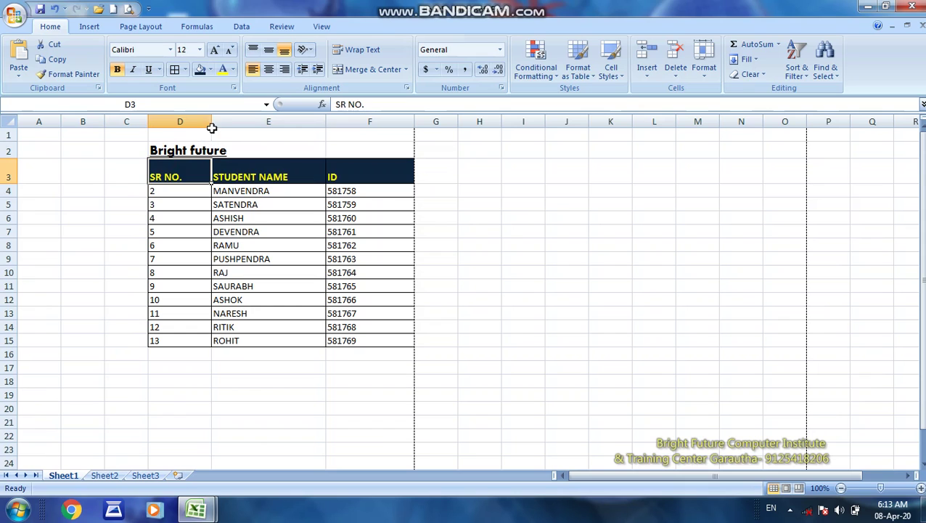
pyautogui.moveTo(211, 127); pyautogui.dragTo(216, 125)
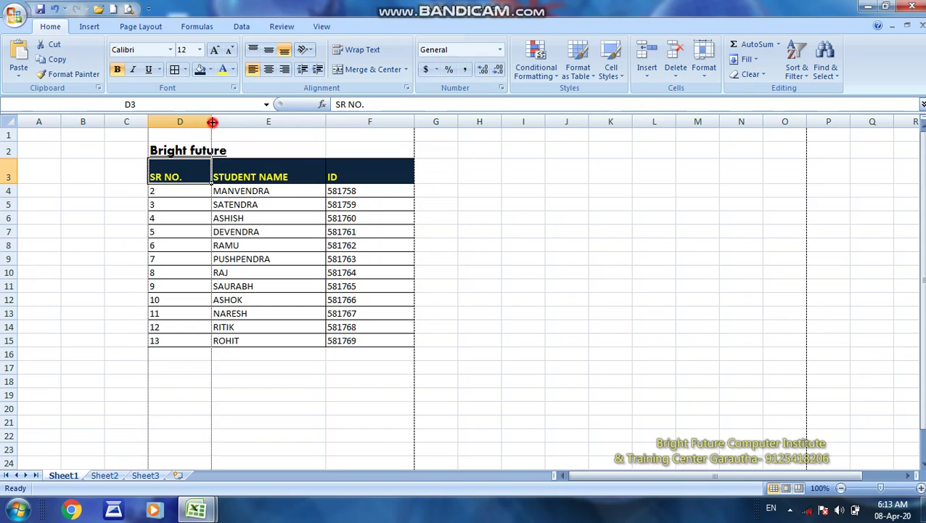
pyautogui.moveTo(13, 185); pyautogui.dragTo(13, 186)
pyautogui.click(10, 193)
pyautogui.click(176, 179)
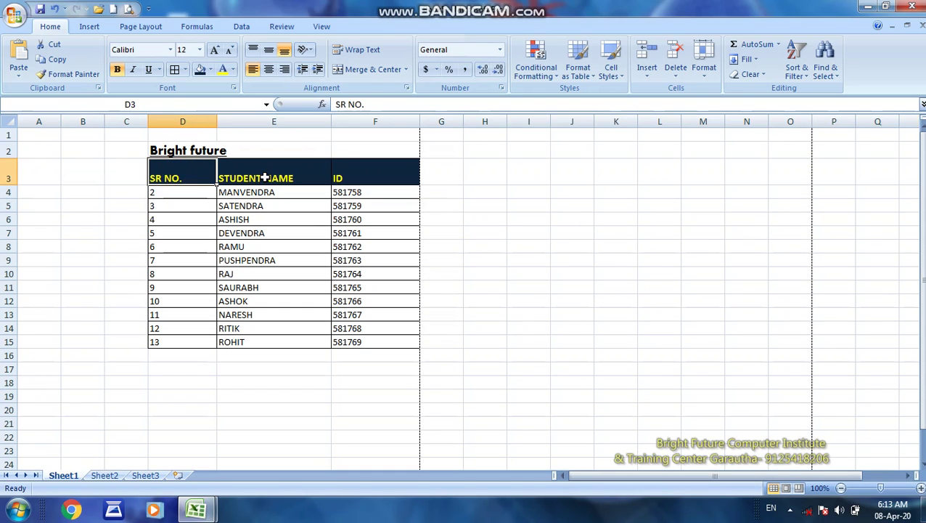
# Try the alignment options on SR NO., ending centred horizontally and vertically in D3.
pyautogui.click(252, 49)
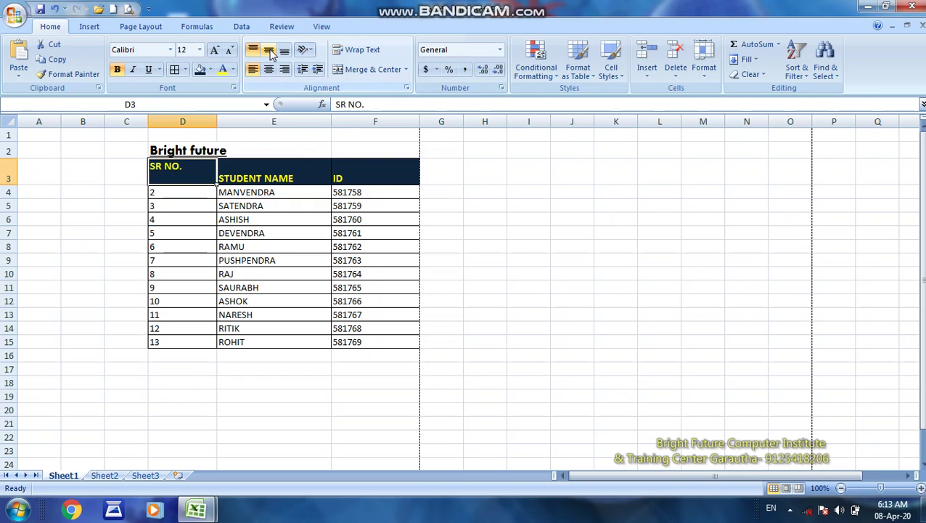
pyautogui.click(269, 50)
pyautogui.click(283, 50)
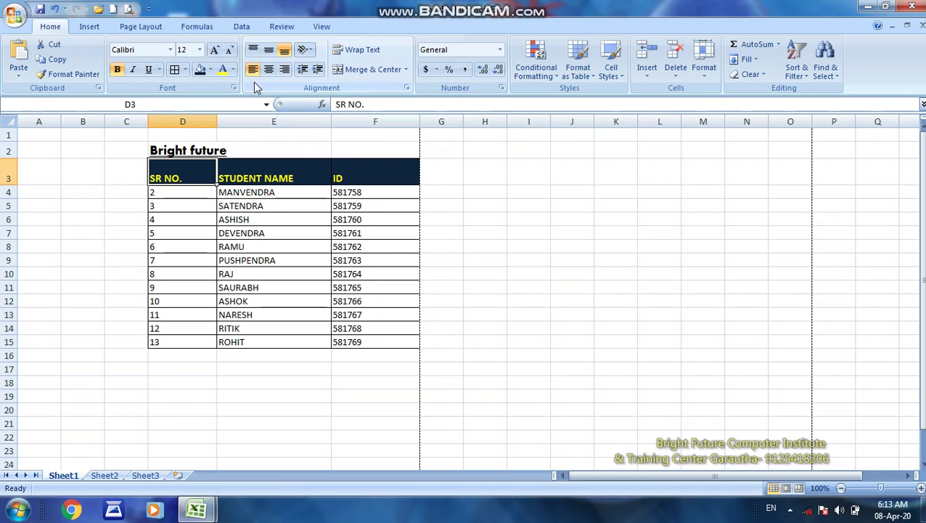
pyautogui.click(269, 70)
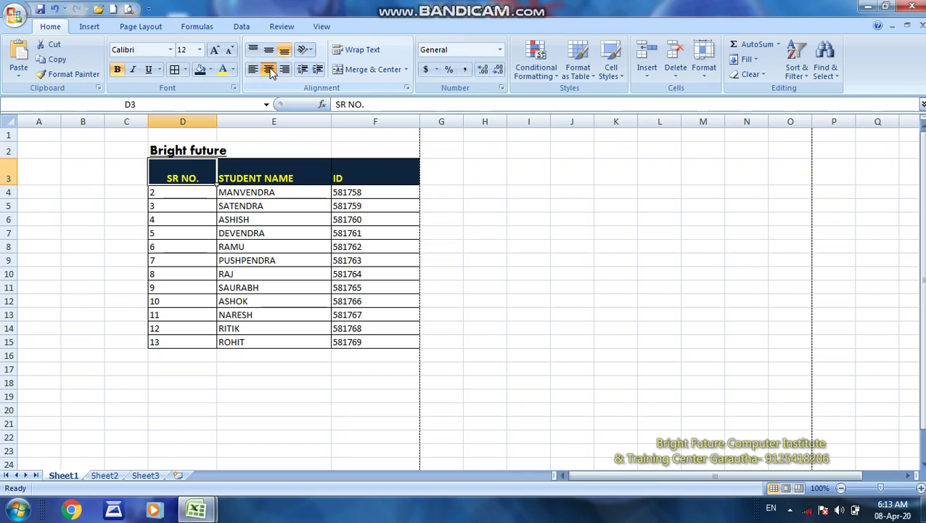
pyautogui.click(285, 69)
pyautogui.click(268, 70)
pyautogui.click(253, 69)
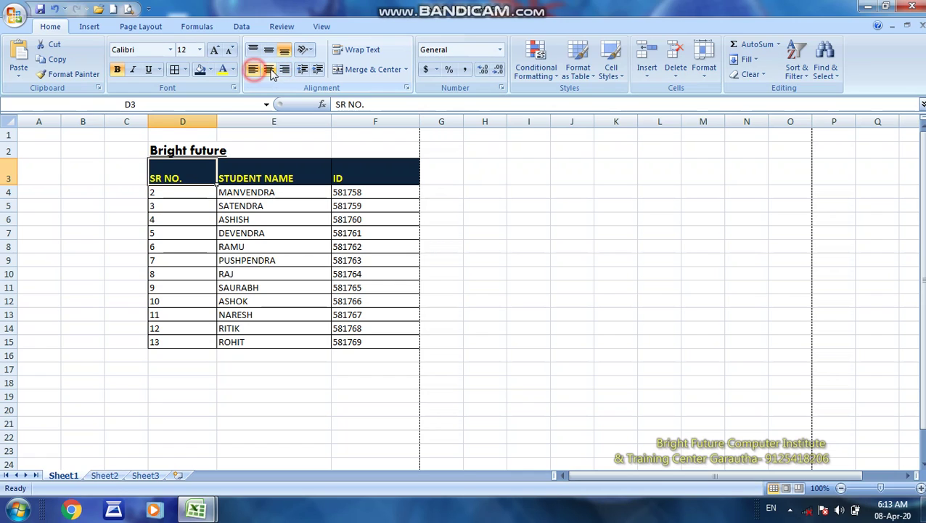
pyautogui.click(269, 70)
pyautogui.click(284, 70)
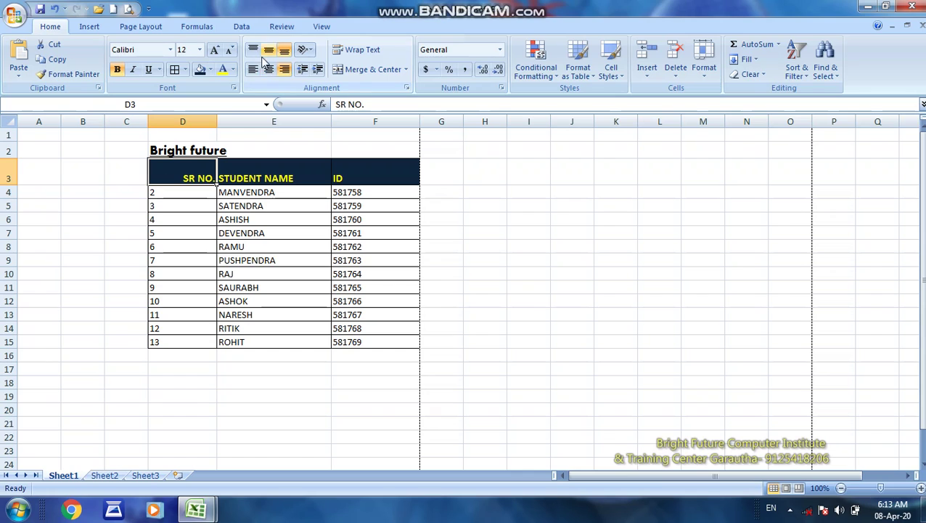
pyautogui.click(267, 52)
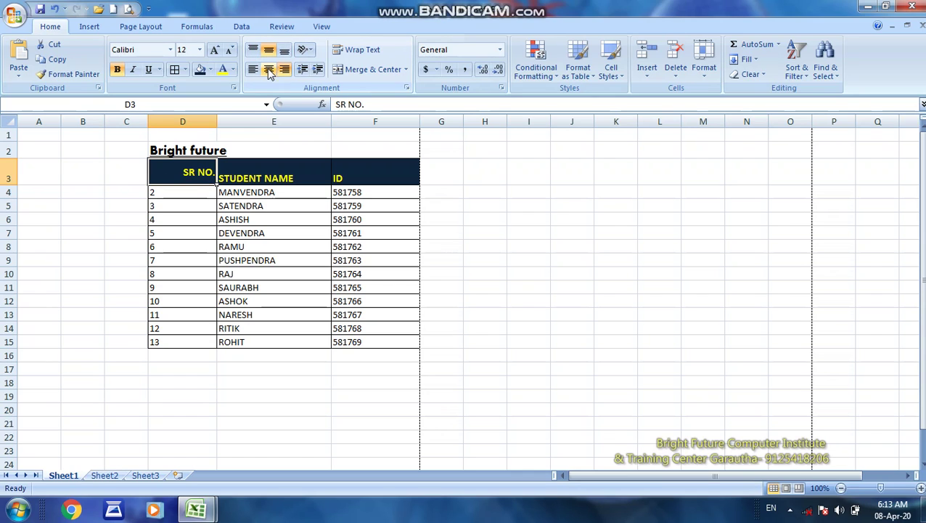
pyautogui.click(269, 70)
# Center the STUDENT NAME and ID headings horizontally and vertically in E3:F3.
pyautogui.click(249, 177)
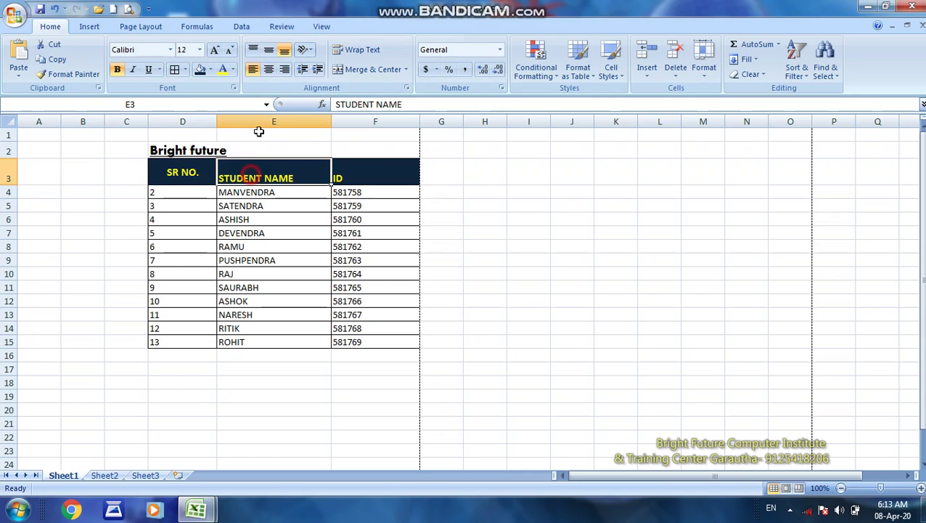
pyautogui.moveTo(255, 175); pyautogui.dragTo(354, 161)
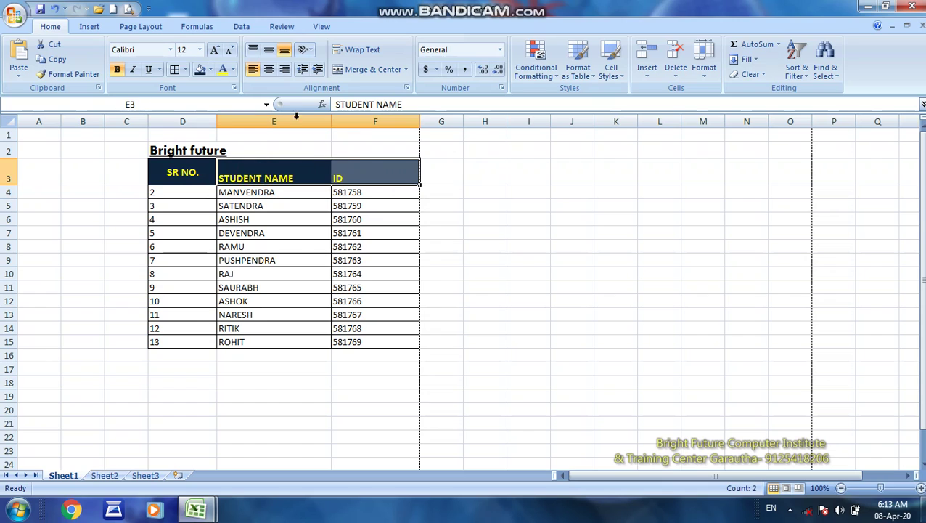
pyautogui.click(268, 69)
pyautogui.click(269, 49)
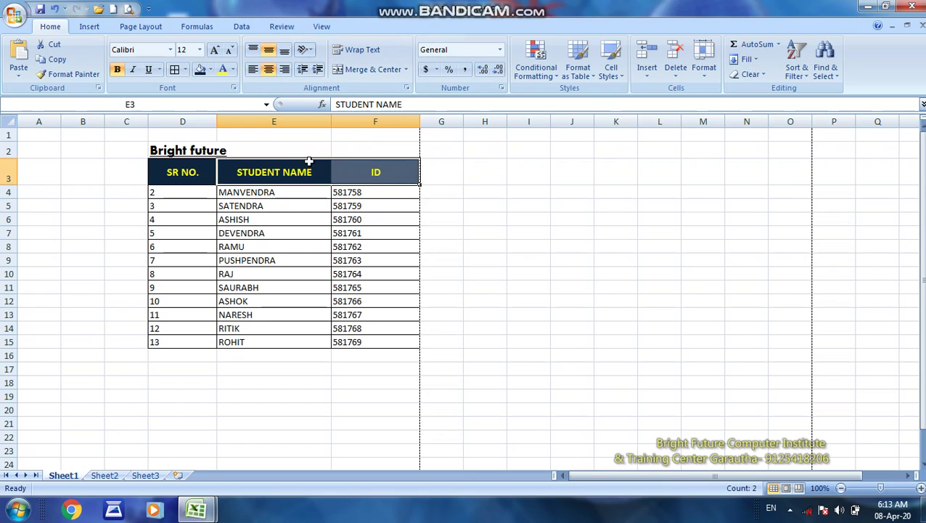
pyautogui.click(294, 219)
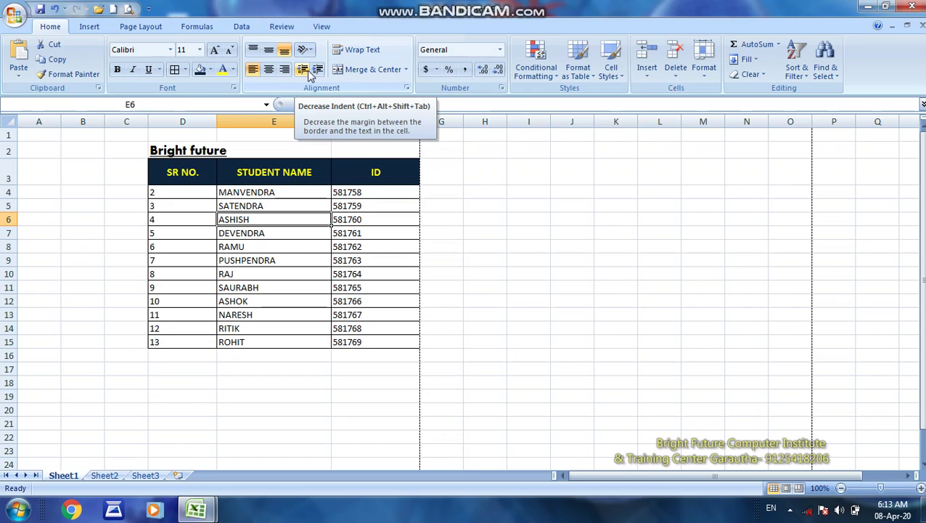
pyautogui.click(161, 150)
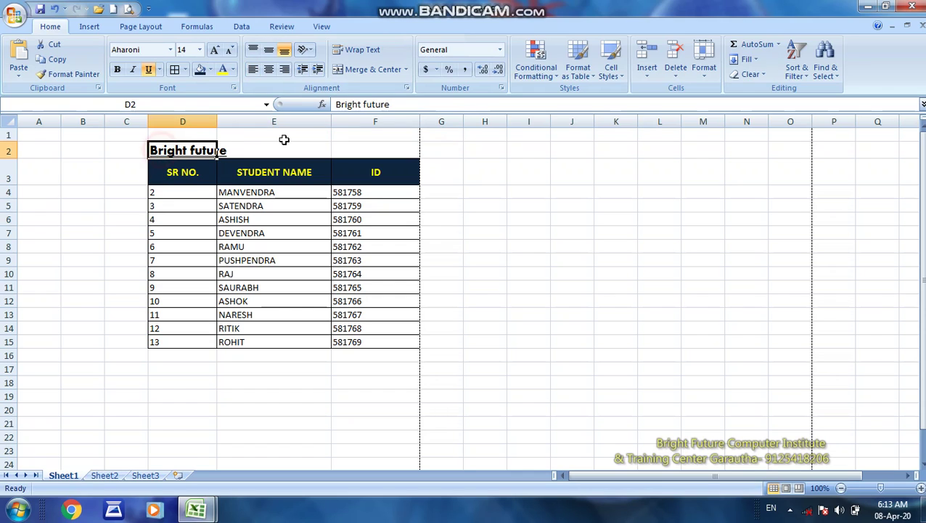
pyautogui.click(317, 73)
pyautogui.click(317, 72)
pyautogui.click(317, 72)
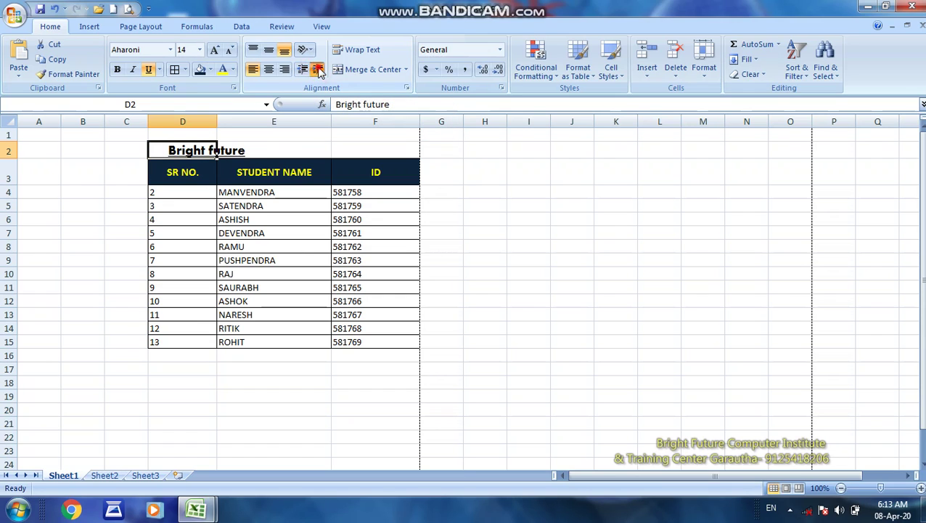
pyautogui.click(317, 72)
pyautogui.click(318, 70)
pyautogui.click(317, 70)
pyautogui.click(317, 70)
pyautogui.click(317, 71)
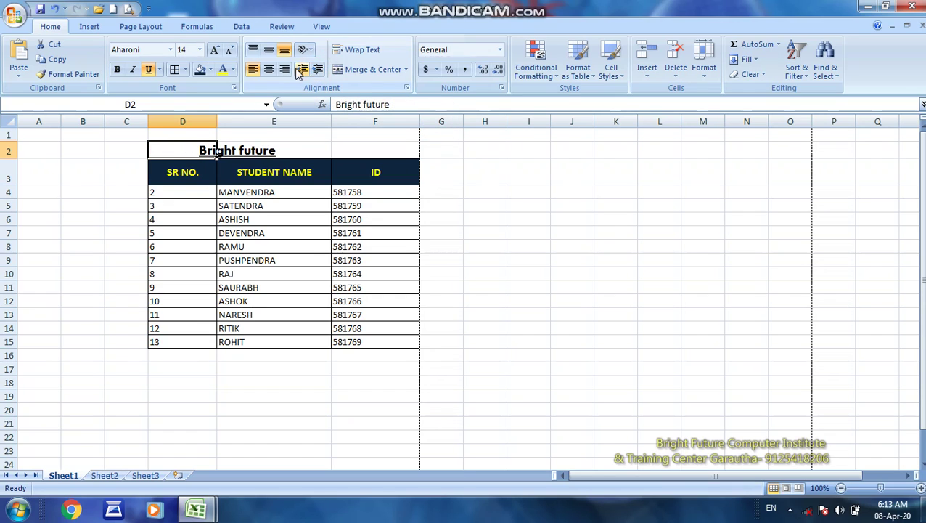
pyautogui.click(301, 73)
pyautogui.click(301, 72)
pyautogui.click(301, 72)
pyautogui.click(301, 72)
pyautogui.click(301, 72)
pyautogui.click(301, 72)
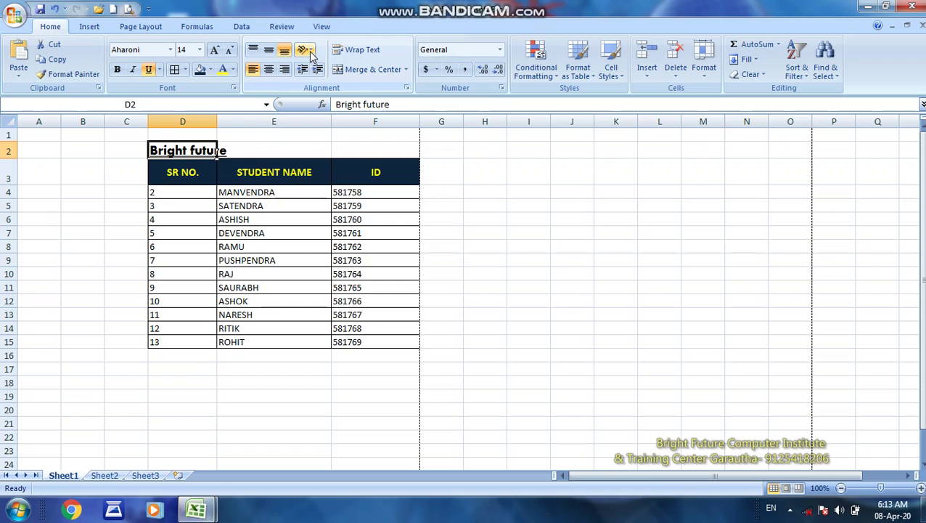
pyautogui.click(185, 175)
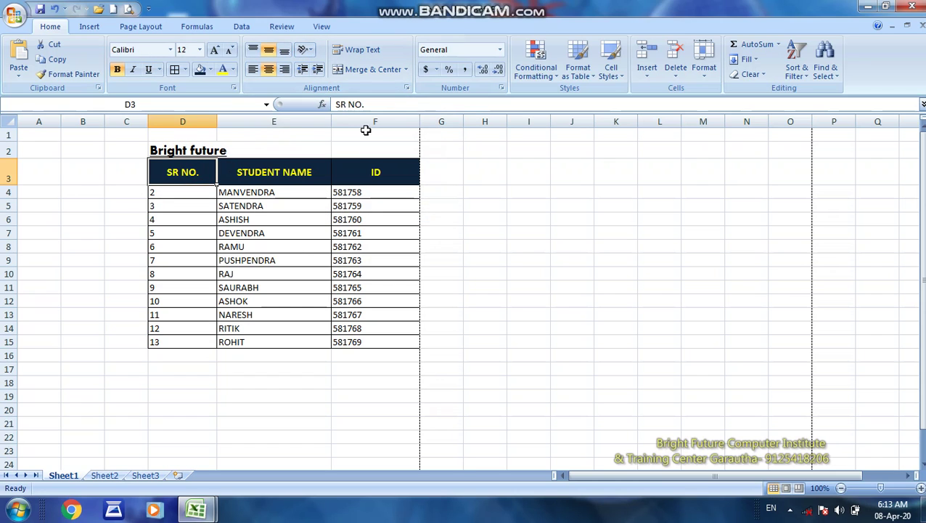
# Make row 3 taller, briefly rotating SR NO. upward and then restoring it to horizontal.
pyautogui.click(314, 50)
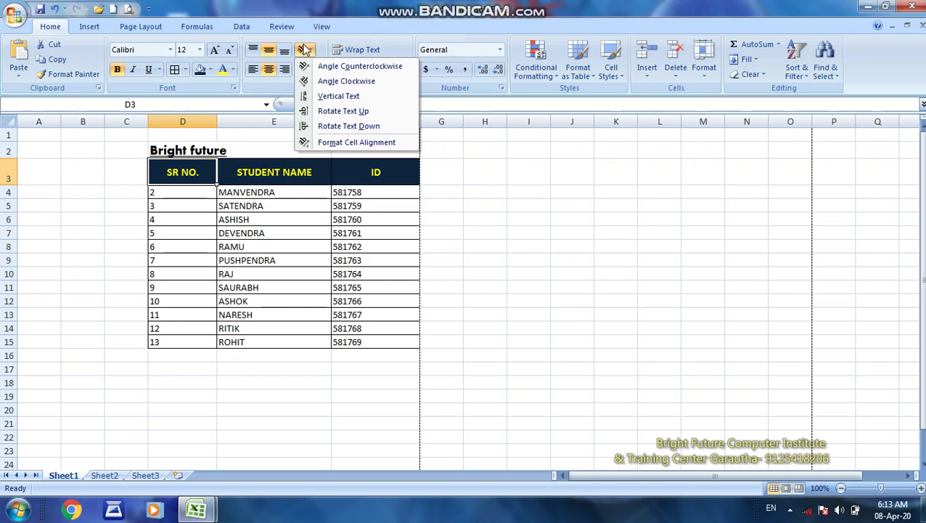
pyautogui.click(309, 112)
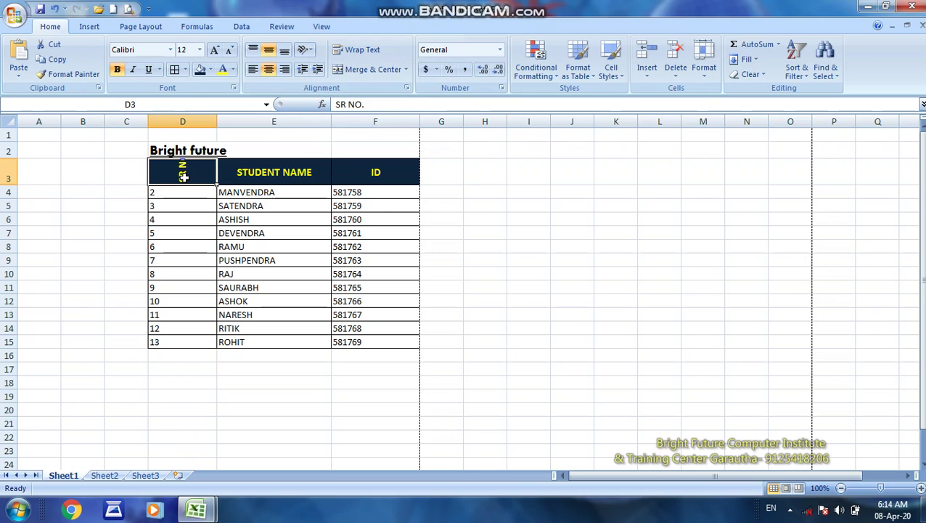
pyautogui.moveTo(12, 185); pyautogui.dragTo(15, 207)
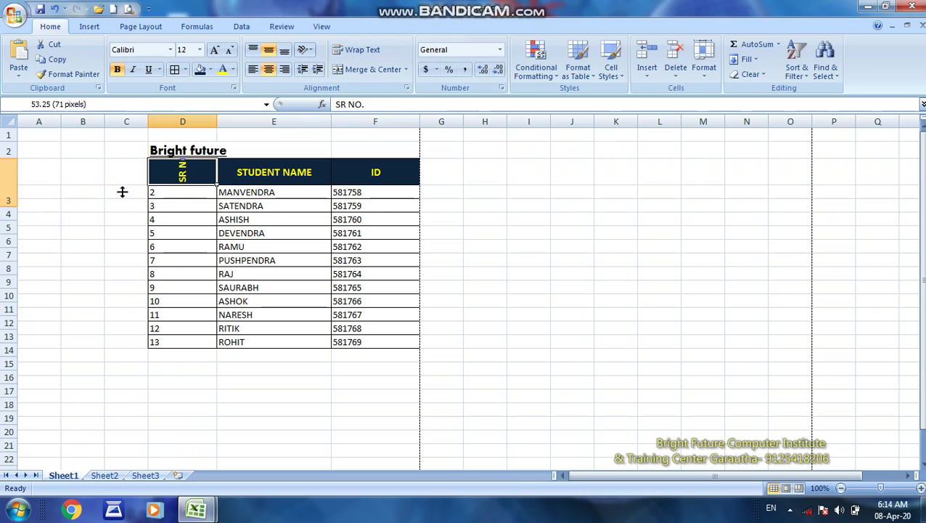
pyautogui.click(305, 49)
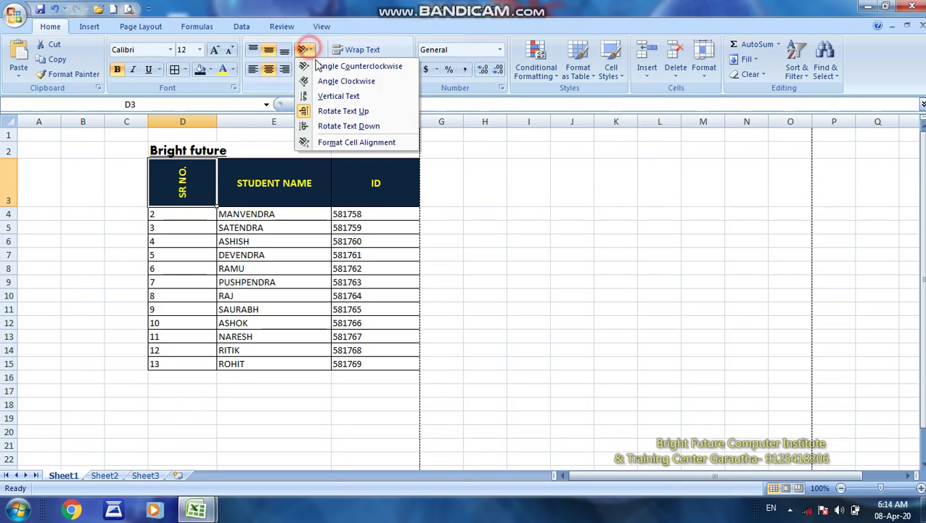
pyautogui.click(310, 113)
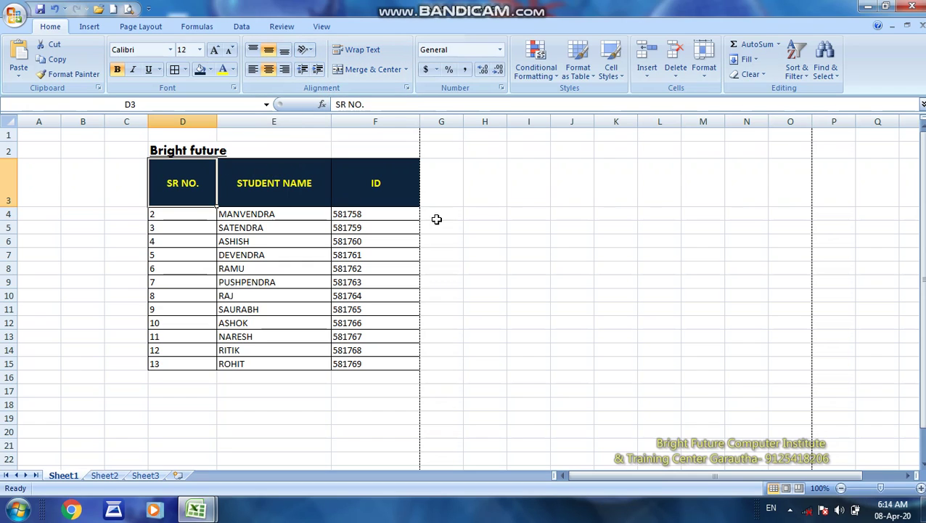
pyautogui.click(487, 225)
pyautogui.click(270, 183)
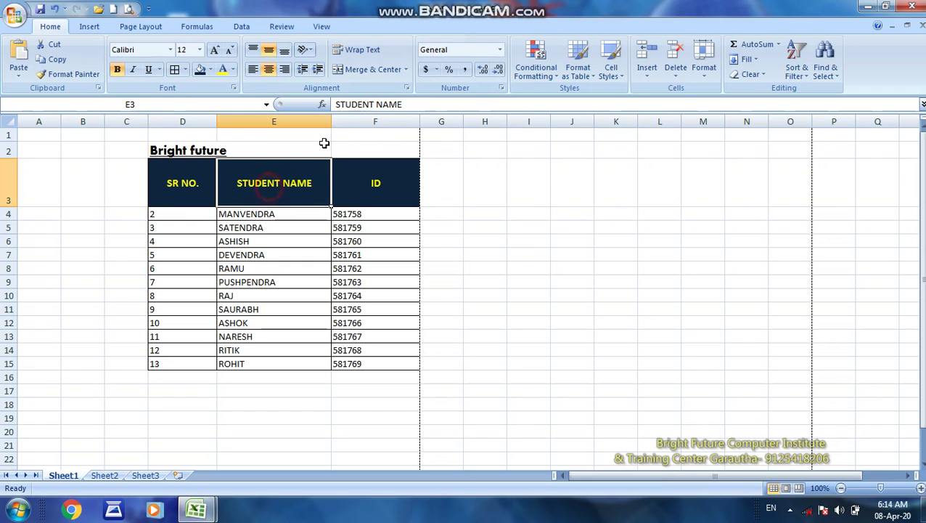
# Narrow column E so the STUDENT NAME heading in E3 wraps onto two lines, then select D2:F2.
pyautogui.moveTo(332, 121); pyautogui.dragTo(278, 121)
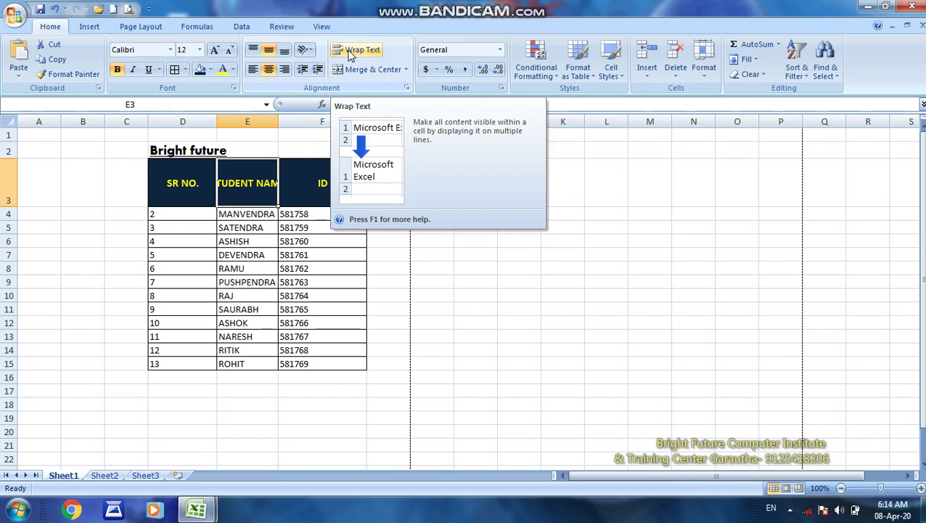
pyautogui.click(352, 52)
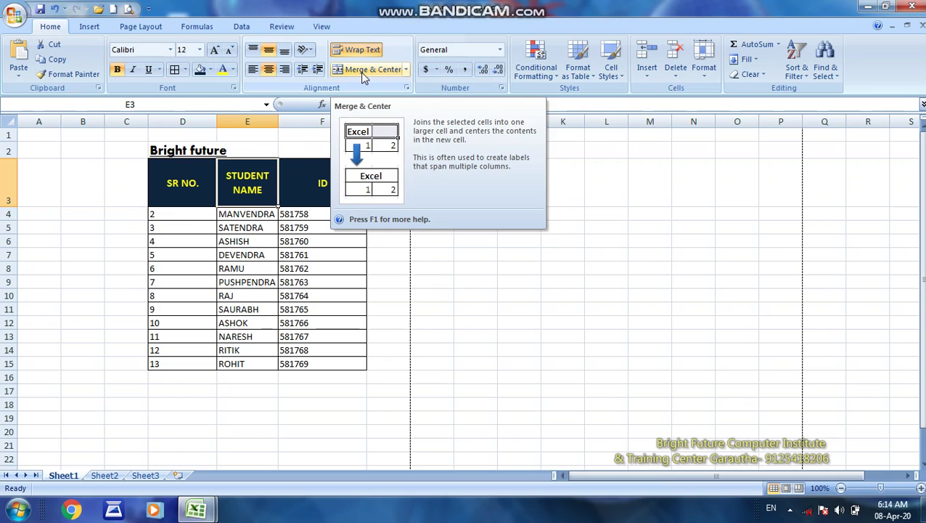
pyautogui.moveTo(152, 149); pyautogui.dragTo(350, 148)
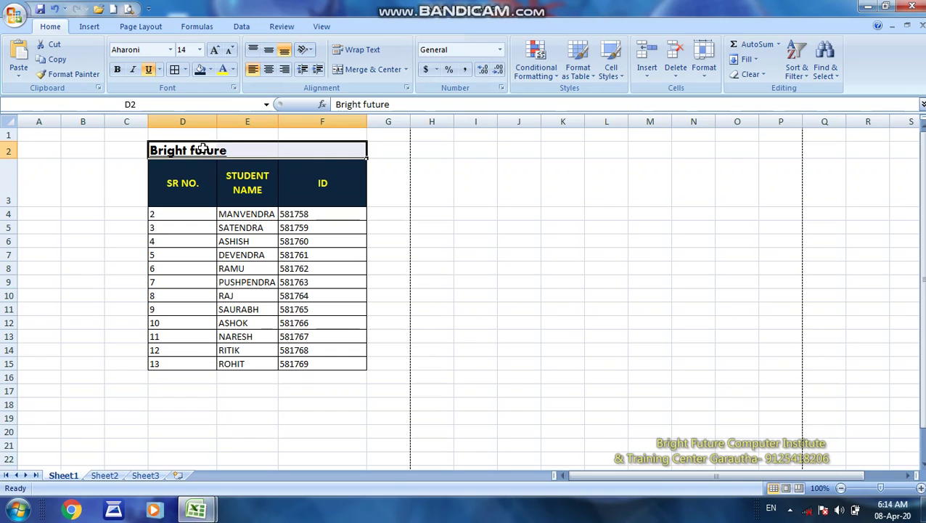
# Merge and center the Bright future title across D2:F2 and enlarge it to 20 pt.
pyautogui.click(361, 70)
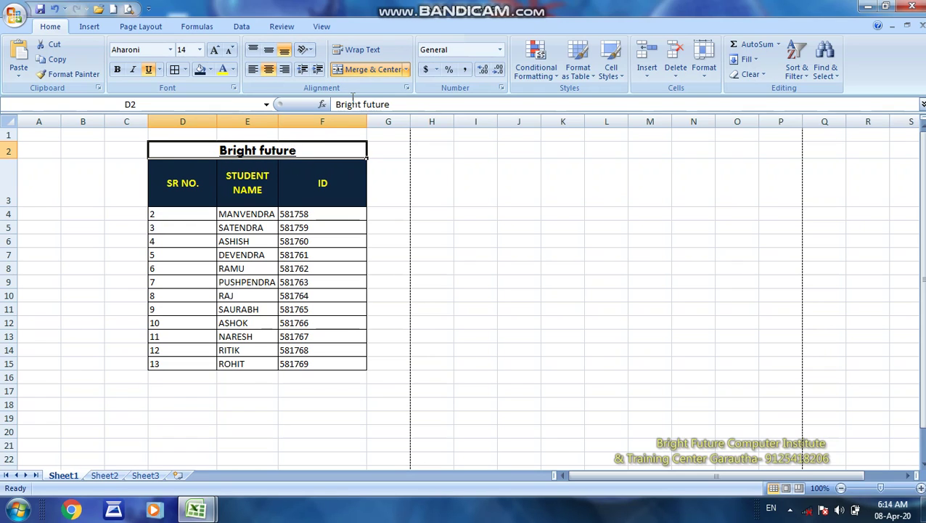
pyautogui.click(215, 51)
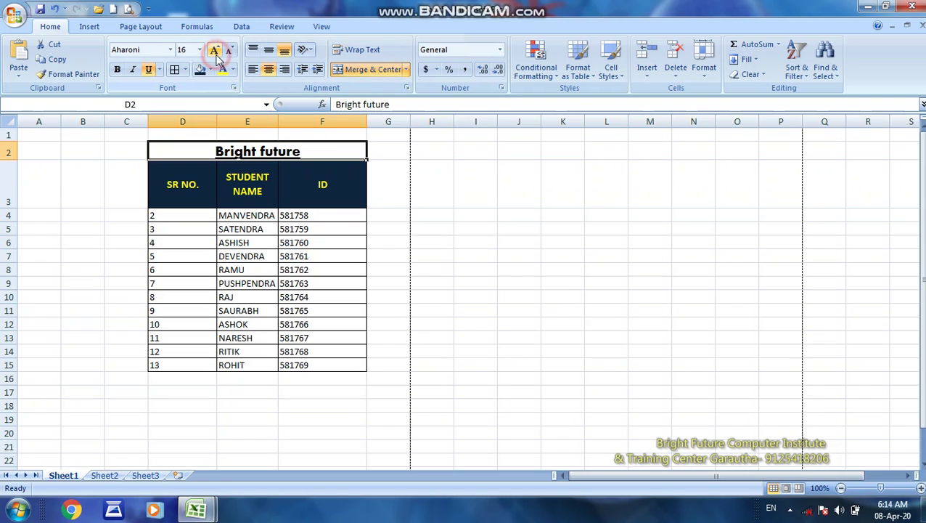
pyautogui.click(215, 51)
pyautogui.click(215, 51)
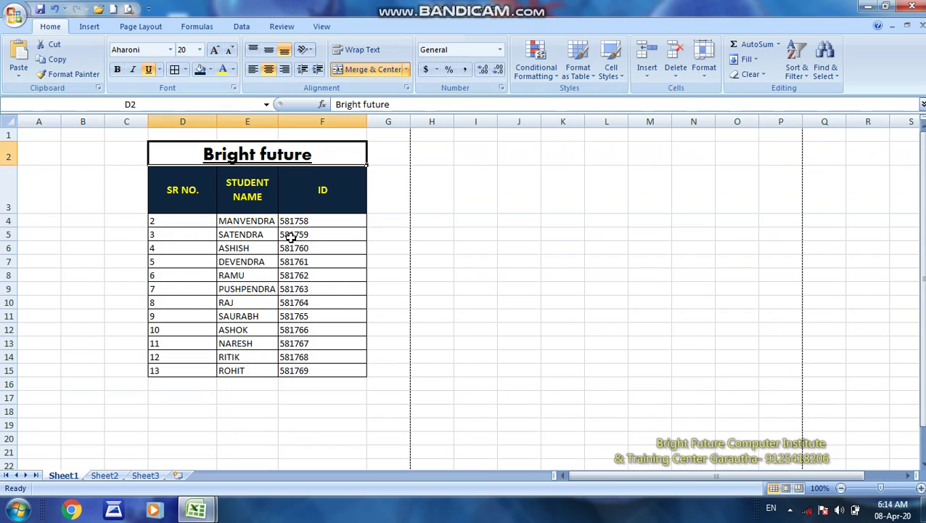
pyautogui.click(290, 237)
pyautogui.click(200, 248)
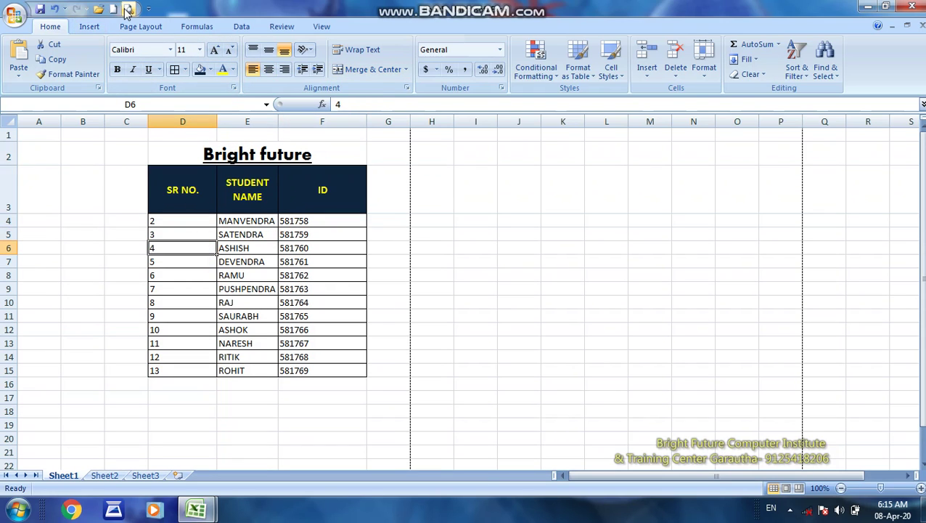
# Check the formatted sheet in Print Preview, then return to the worksheet.
pyautogui.click(127, 12)
pyautogui.click(391, 189)
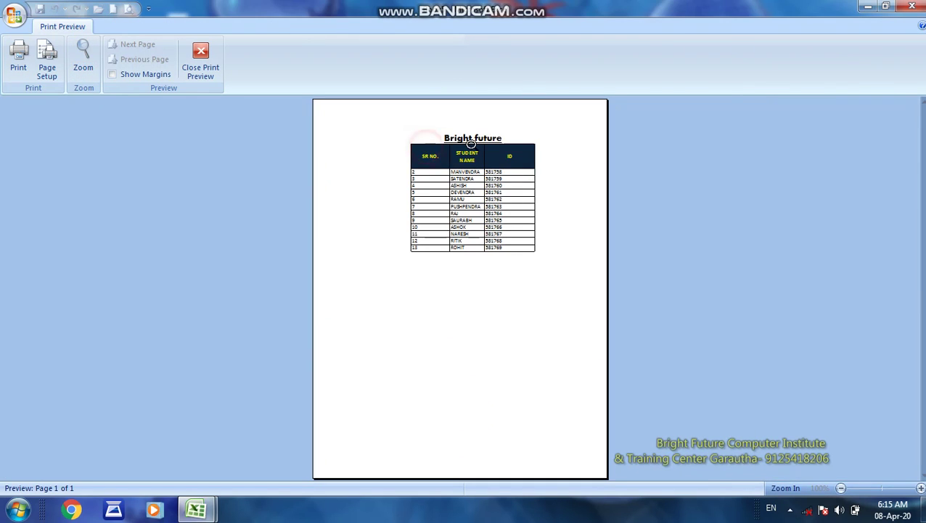
pyautogui.click(471, 143)
pyautogui.click(210, 58)
pyautogui.click(255, 188)
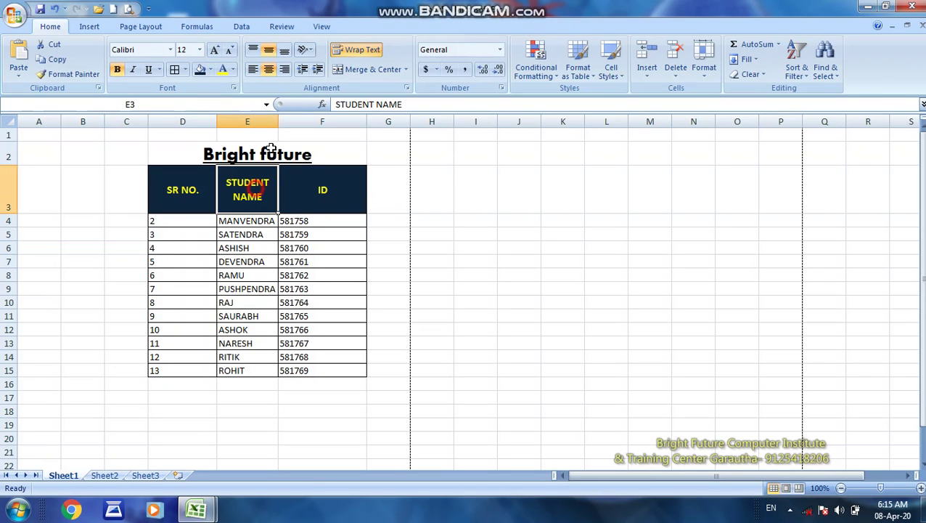